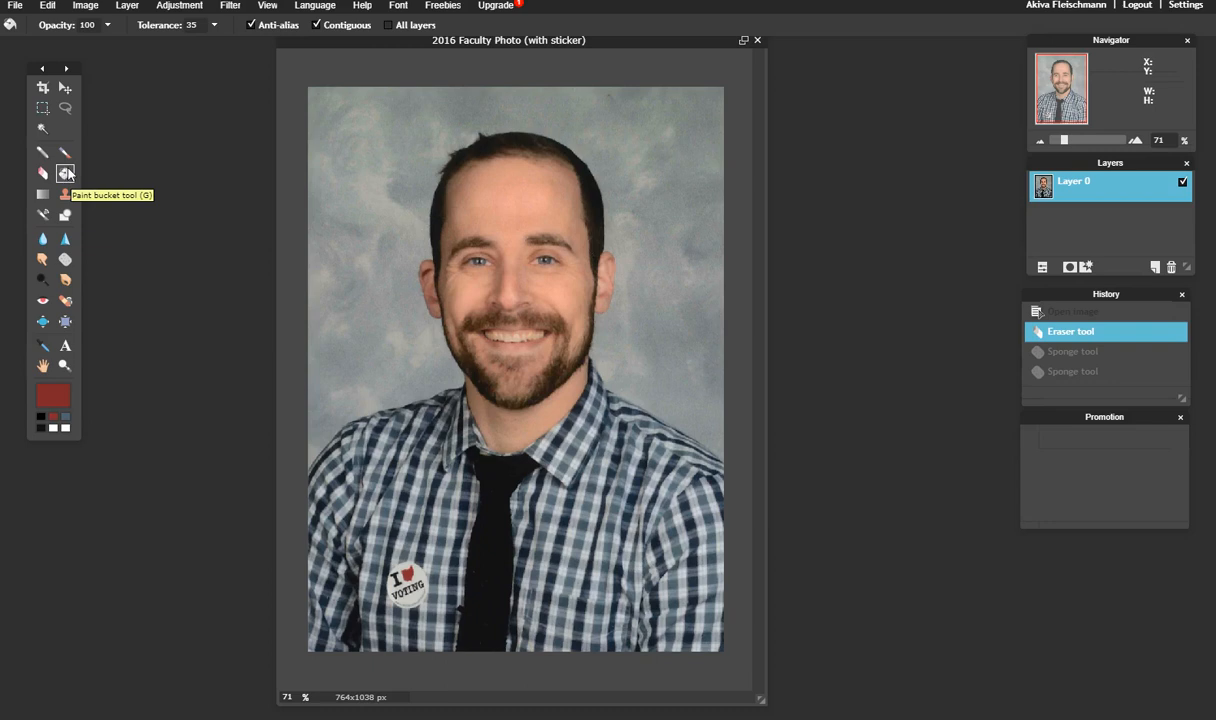
# Step: Try a linear gradient across the upper part of the photo, then undo it
pyautogui.click(43, 194)
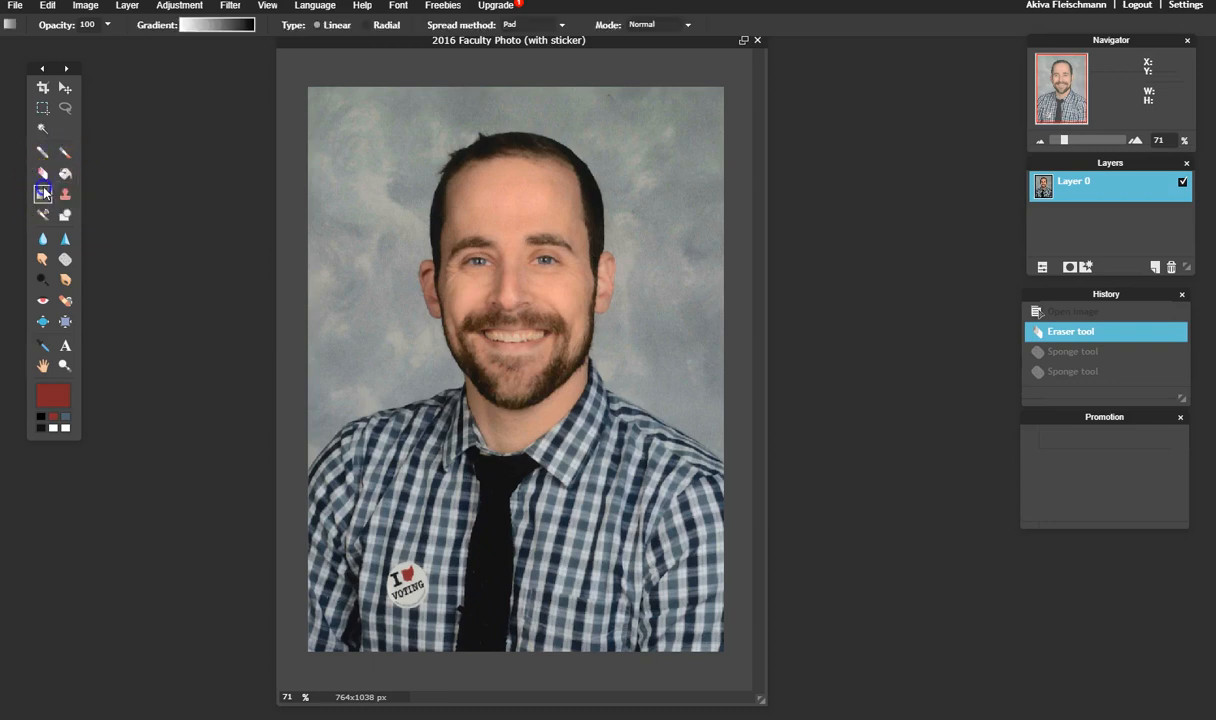
pyautogui.click(63, 174)
pyautogui.click(44, 194)
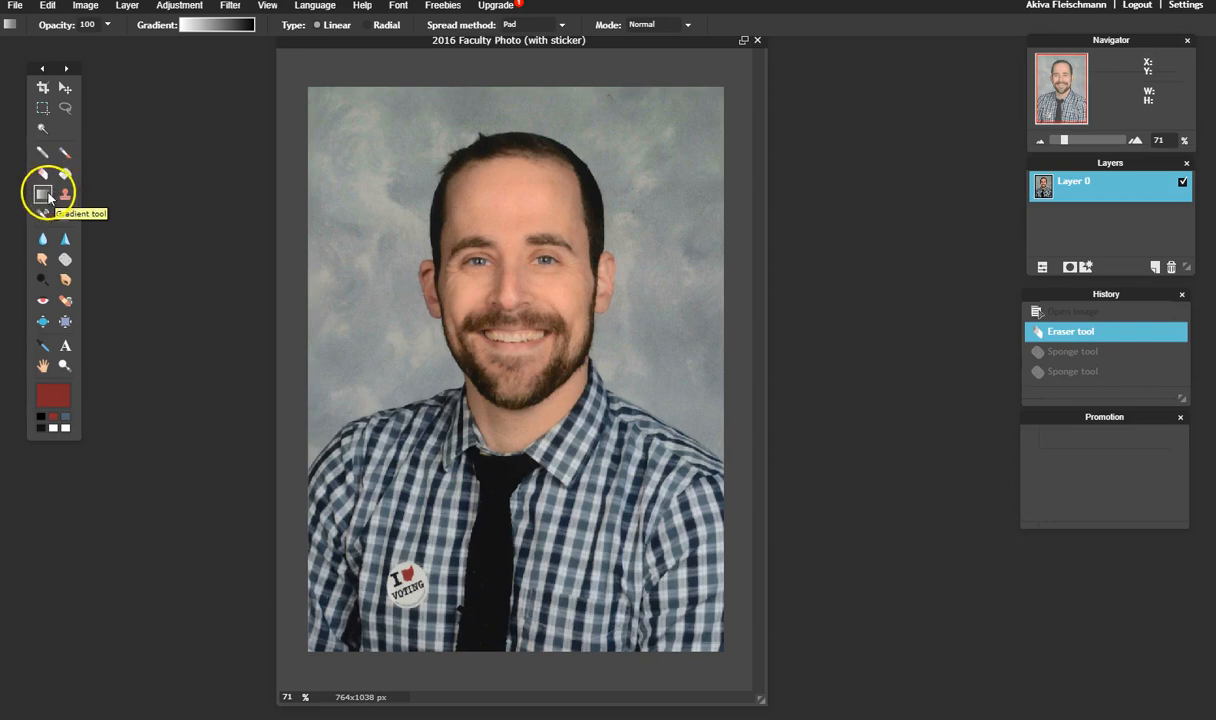
pyautogui.moveTo(394, 130); pyautogui.dragTo(471, 265)
pyautogui.hotkey('ctrl', 'z')
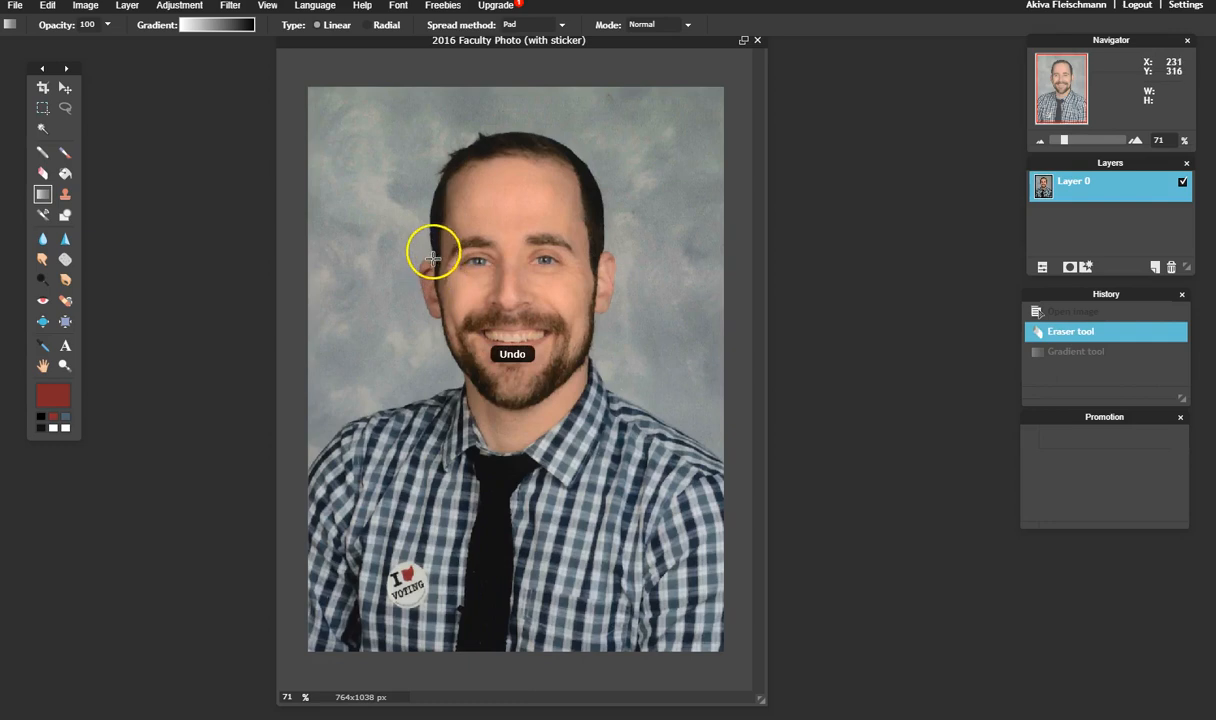
# Step: Set up the Clone Stamp tool with the hard round 15-pixel brush for retouching the face
pyautogui.click(65, 195)
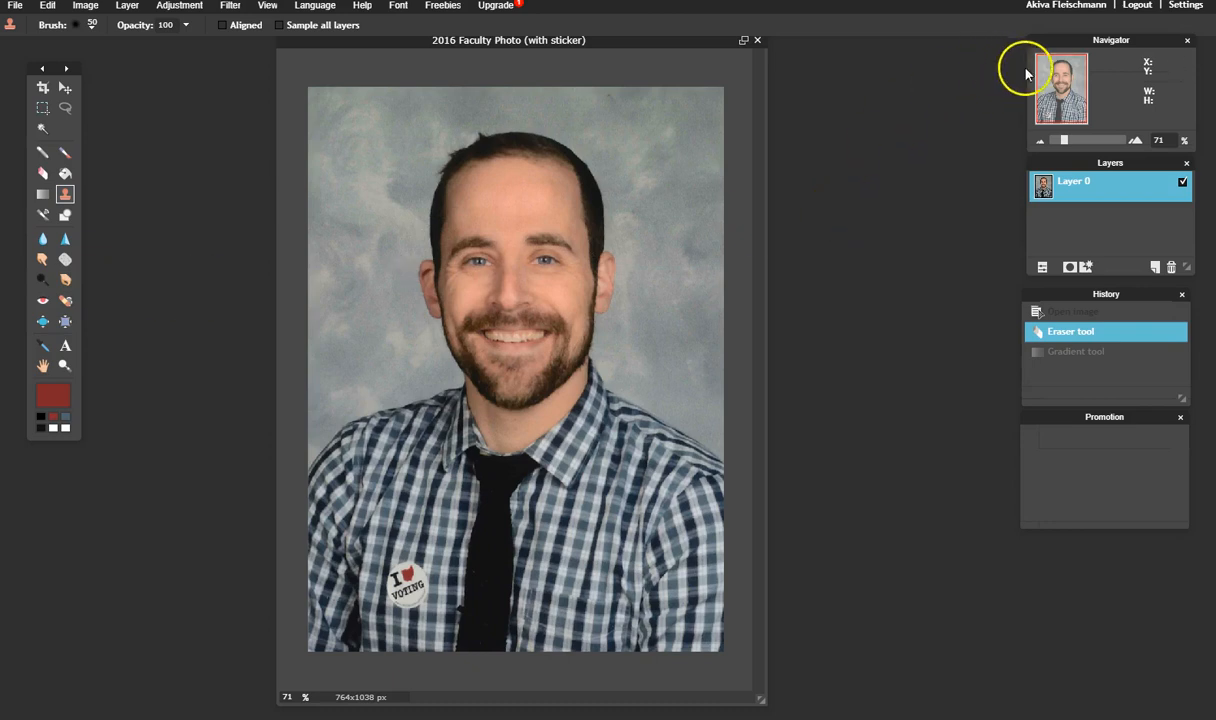
pyautogui.moveTo(1073, 141); pyautogui.dragTo(1077, 141)
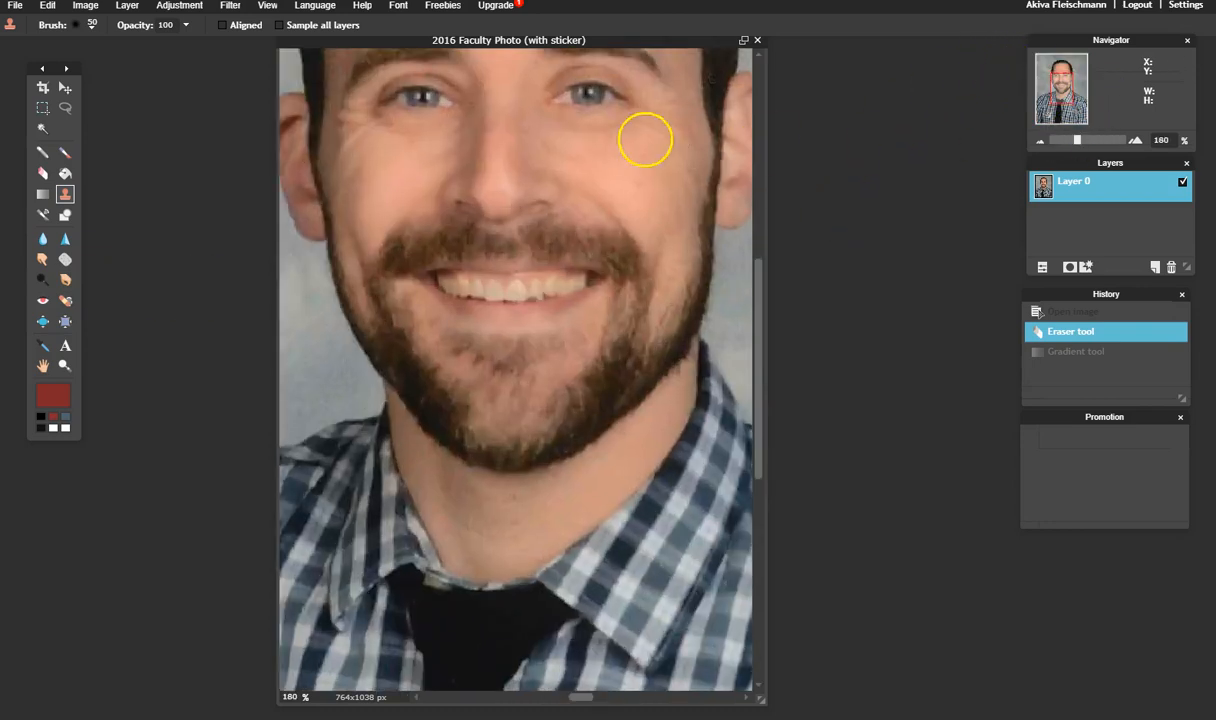
pyautogui.moveTo(535, 168); pyautogui.dragTo(535, 385)
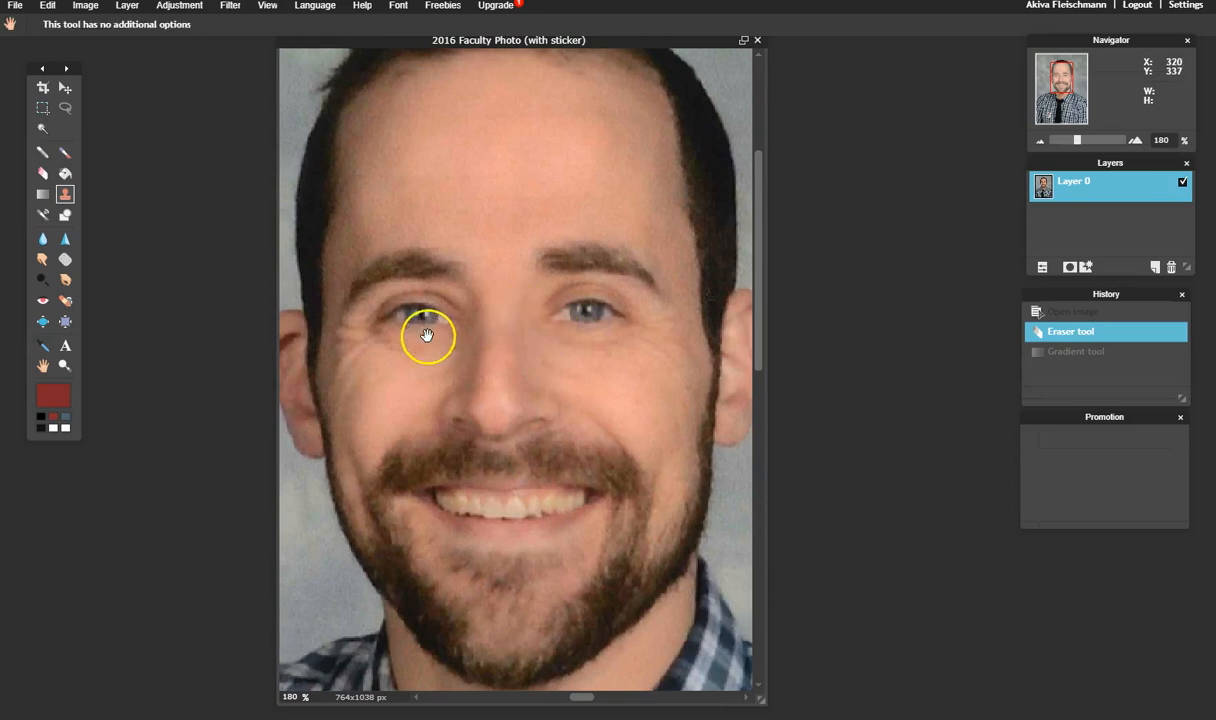
pyautogui.moveTo(421, 342); pyautogui.dragTo(459, 253)
pyautogui.moveTo(472, 345)
pyautogui.mouseDown()
pyautogui.moveTo(465, 293)
pyautogui.moveTo(407, 487)
pyautogui.mouseUp()
pyautogui.moveTo(443, 312)
pyautogui.mouseDown()
pyautogui.moveTo(529, 312)
pyautogui.moveTo(469, 300)
pyautogui.moveTo(483, 331)
pyautogui.moveTo(510, 326)
pyautogui.mouseUp()
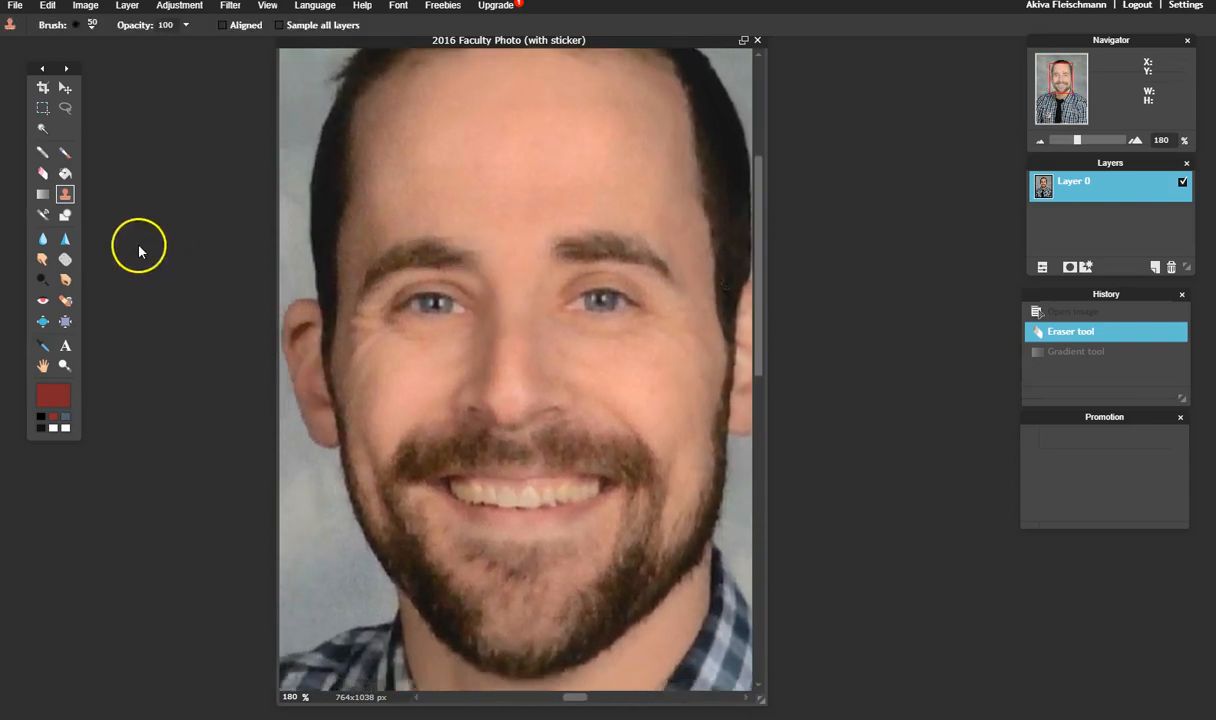
pyautogui.moveTo(524, 155); pyautogui.dragTo(517, 187)
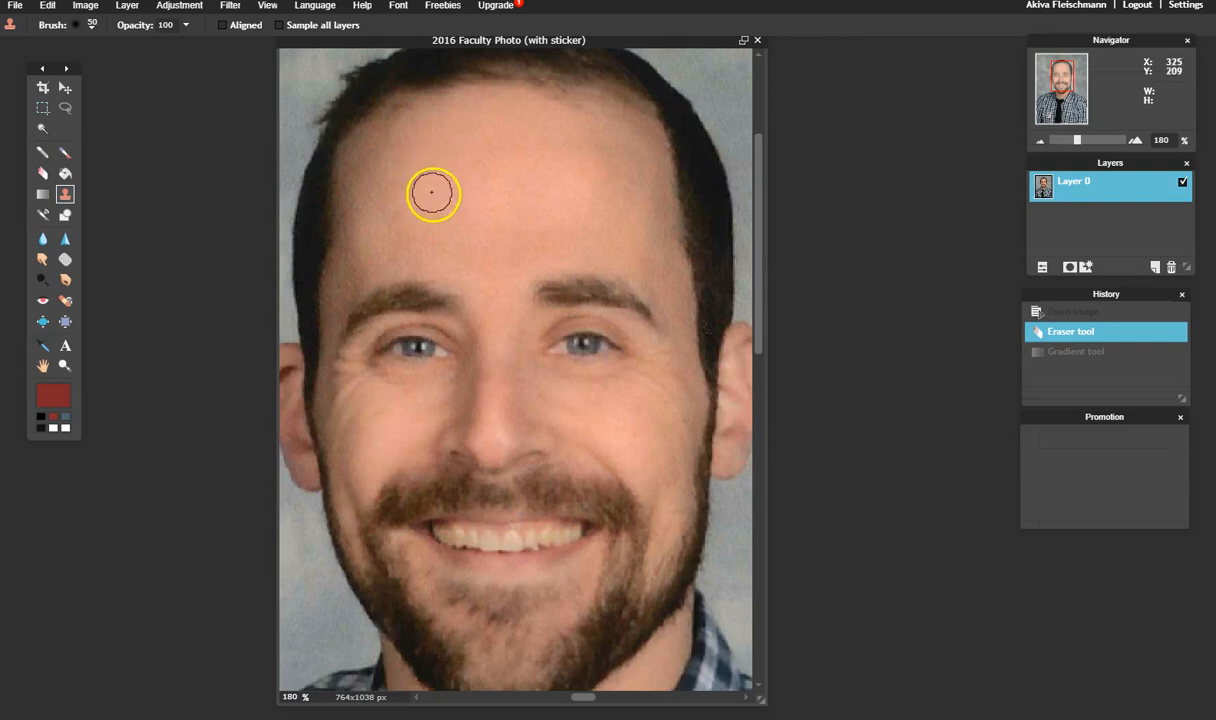
pyautogui.moveTo(491, 239)
pyautogui.mouseDown()
pyautogui.moveTo(478, 195)
pyautogui.moveTo(508, 179)
pyautogui.moveTo(496, 273)
pyautogui.mouseUp()
pyautogui.moveTo(461, 202)
pyautogui.mouseDown()
pyautogui.moveTo(491, 182)
pyautogui.moveTo(467, 198)
pyautogui.mouseUp()
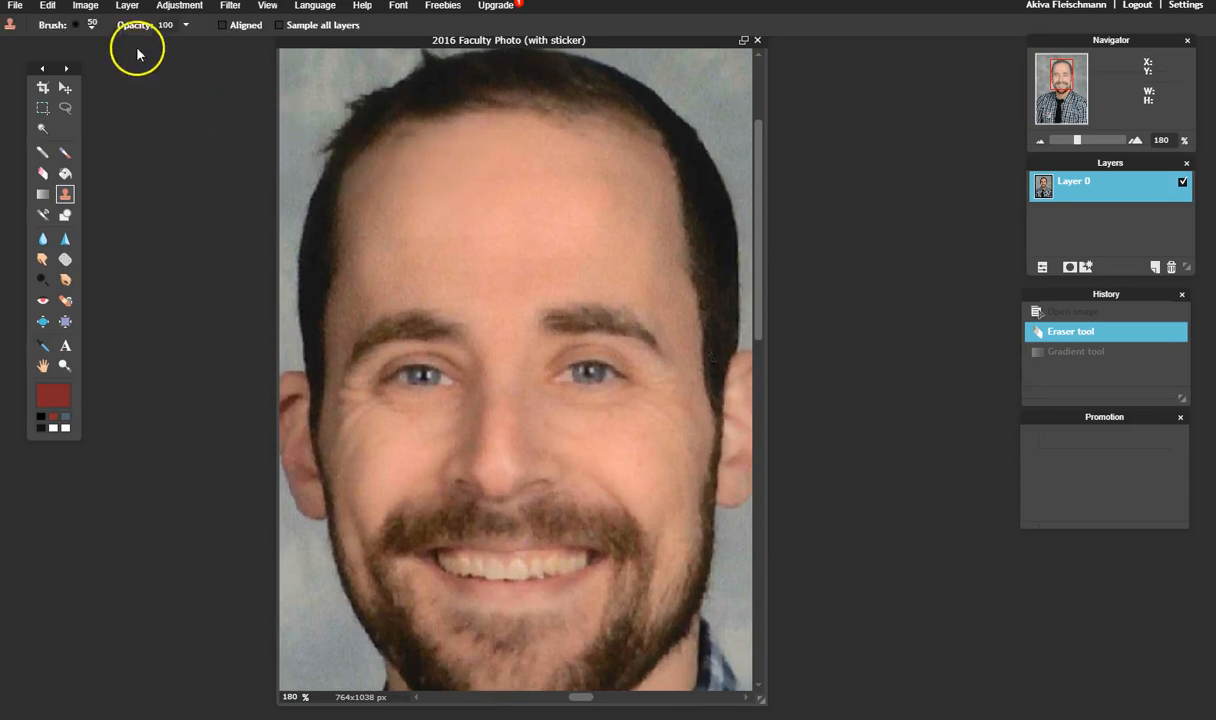
pyautogui.click(98, 27)
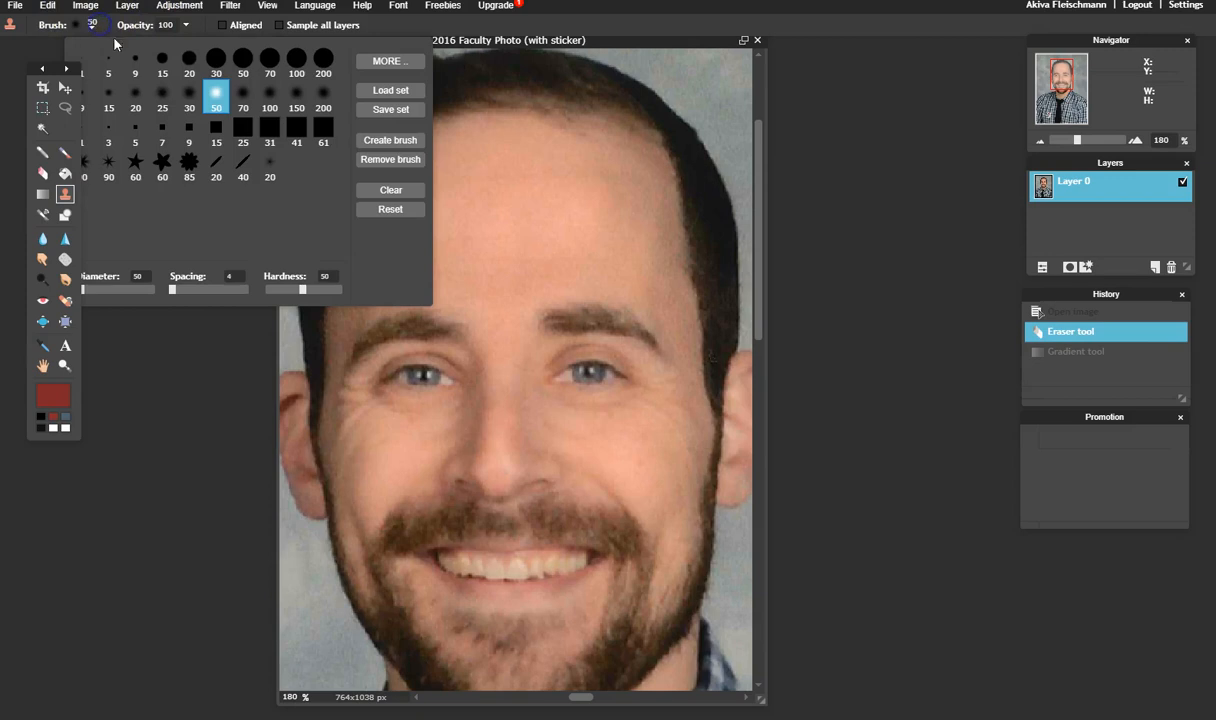
pyautogui.click(162, 58)
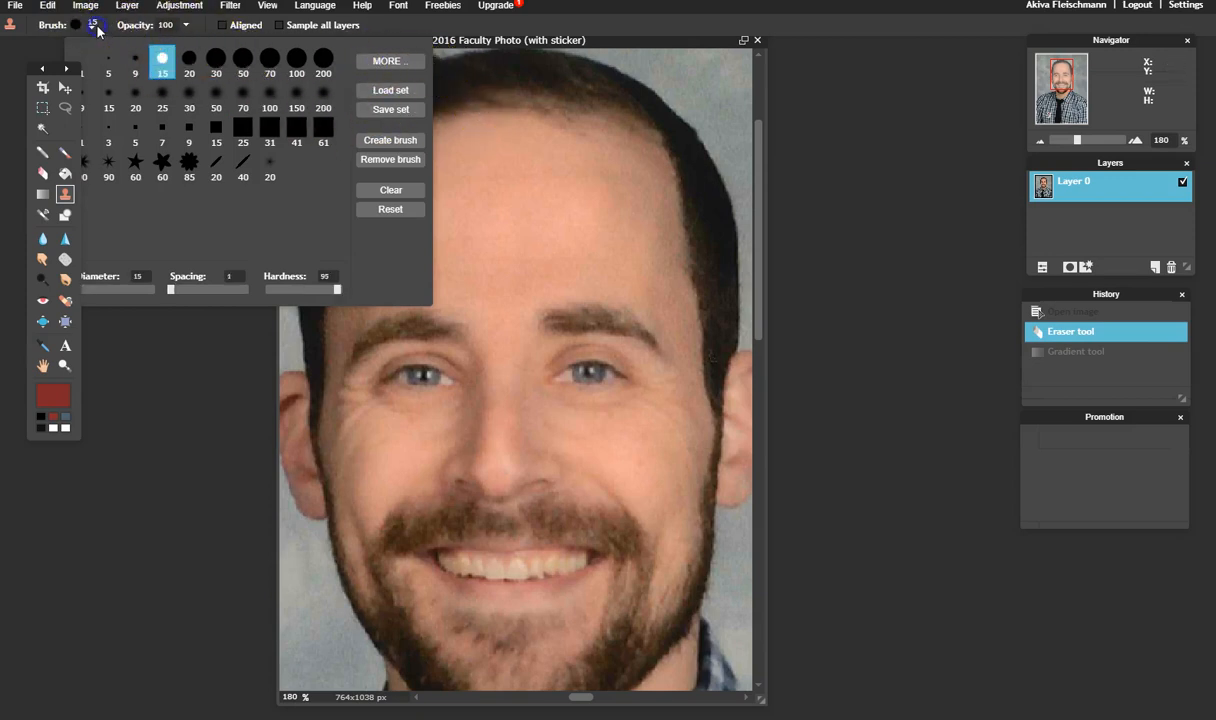
pyautogui.click(66, 30)
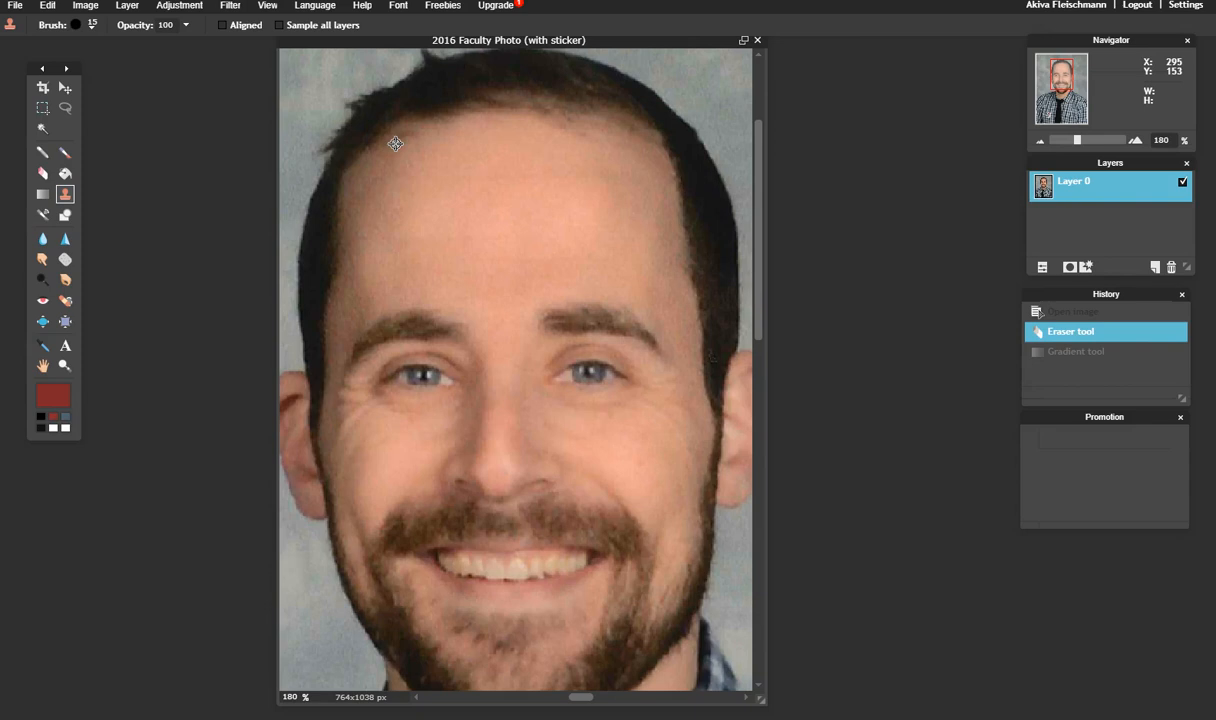
# Step: Try cloning a sampled patch along the hairline at the forehead's upper-left corner, undoing the repeated stamps
pyautogui.moveTo(401, 135); pyautogui.dragTo(404, 134)
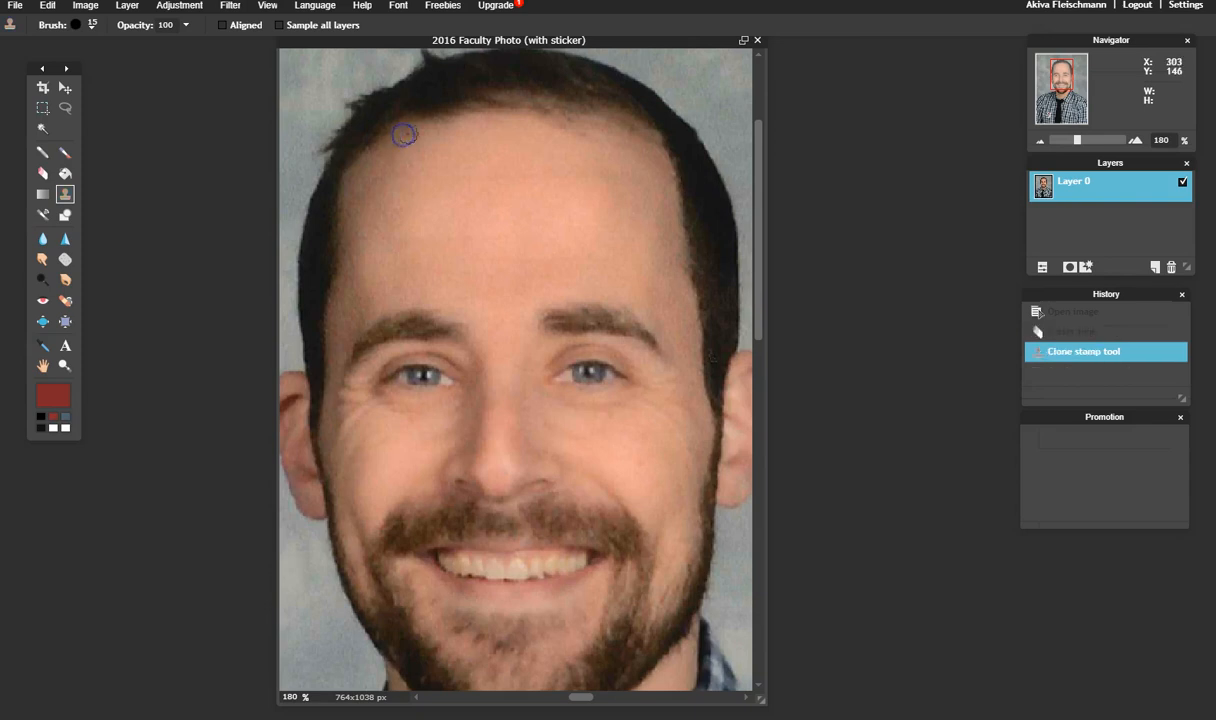
pyautogui.click(416, 134)
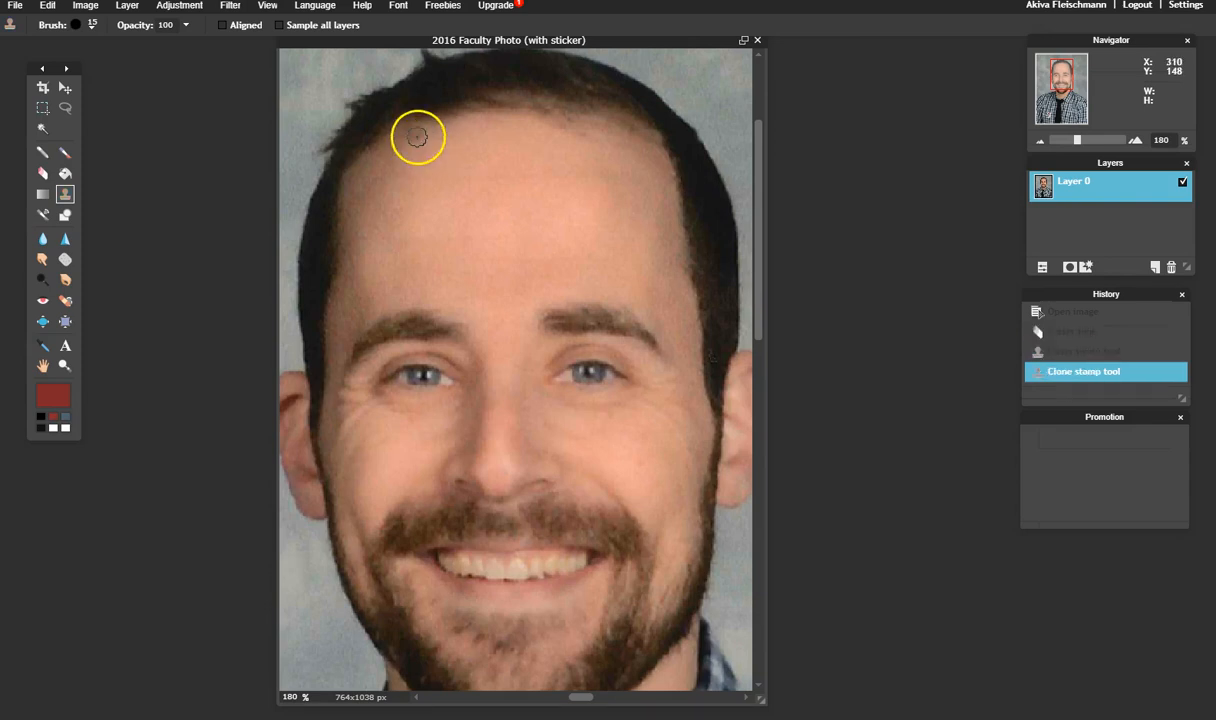
pyautogui.hotkey('ctrl', 'z')
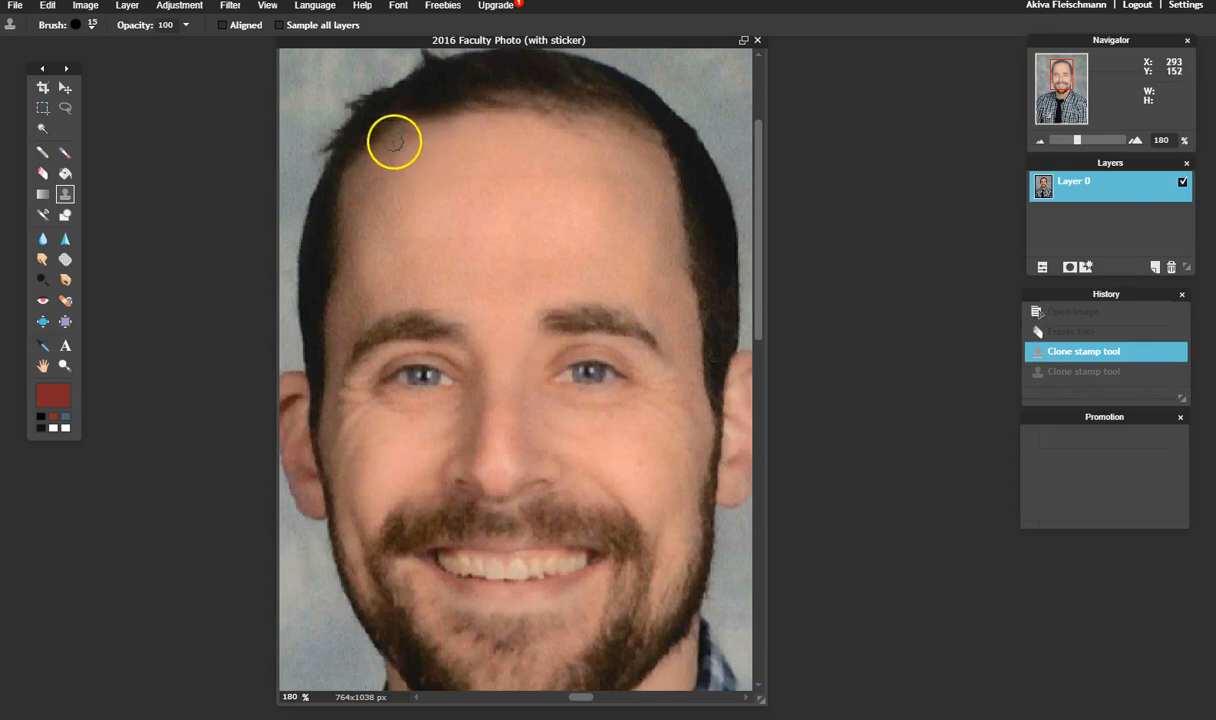
pyautogui.click(415, 134)
pyautogui.hotkey('ctrl', 'z')
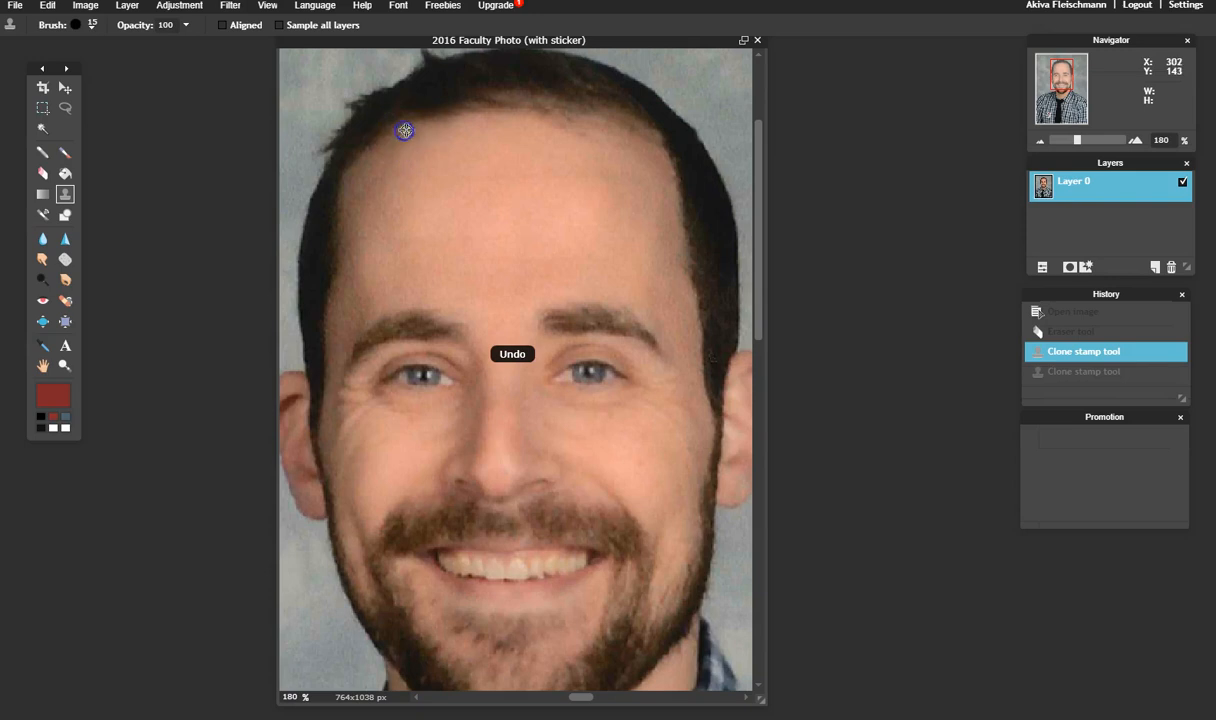
pyautogui.click(415, 131)
pyautogui.hotkey('ctrl', 'z')
pyautogui.click(415, 131)
pyautogui.hotkey('ctrl', 'z')
pyautogui.click(416, 131)
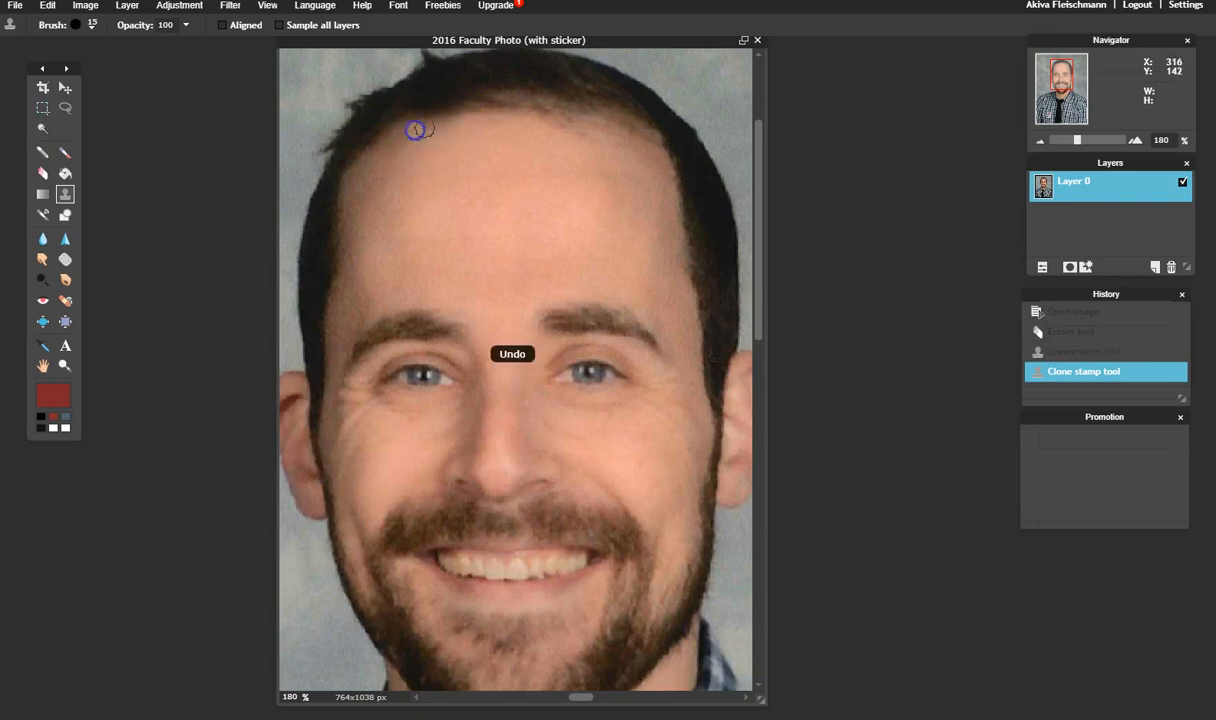
pyautogui.hotkey('ctrl', 'z')
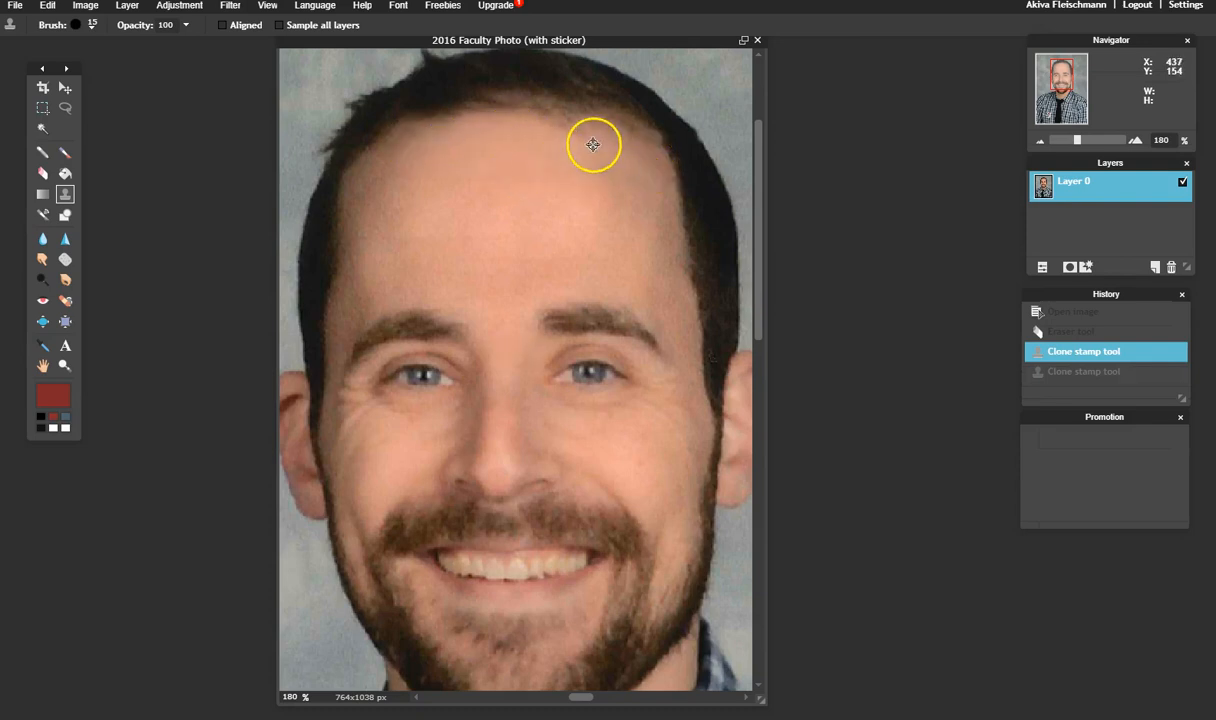
# Step: Try cloning sampled skin over the hairline at the forehead's upper-right corner and undo it
pyautogui.moveTo(593, 144); pyautogui.dragTo(583, 133)
pyautogui.hotkey('ctrl', 'z')
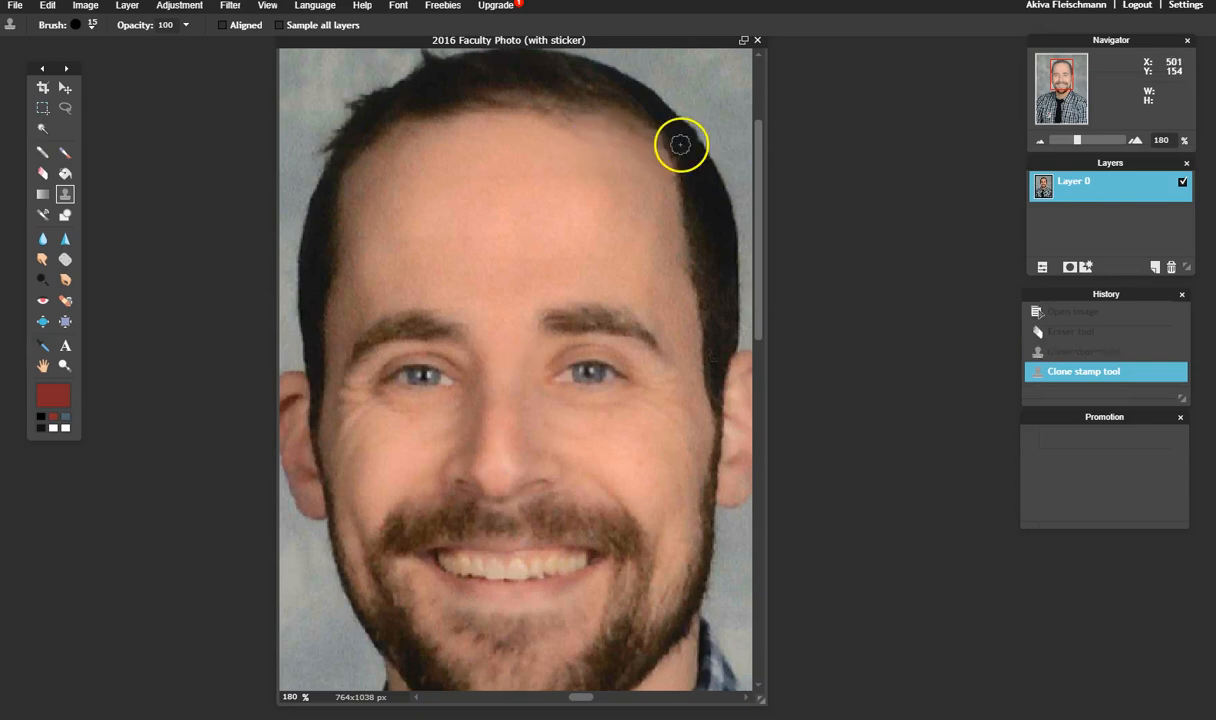
pyautogui.hotkey('ctrl', 'z')
# Step: Switch to the Spot Heal tool and undo the remaining clone stamp and eraser edits back to the opened image
pyautogui.moveTo(1076, 140)
pyautogui.mouseDown()
pyautogui.moveTo(1049, 148)
pyautogui.moveTo(1086, 152)
pyautogui.mouseUp()
pyautogui.press('space')
pyautogui.moveTo(592, 258); pyautogui.dragTo(570, 592)
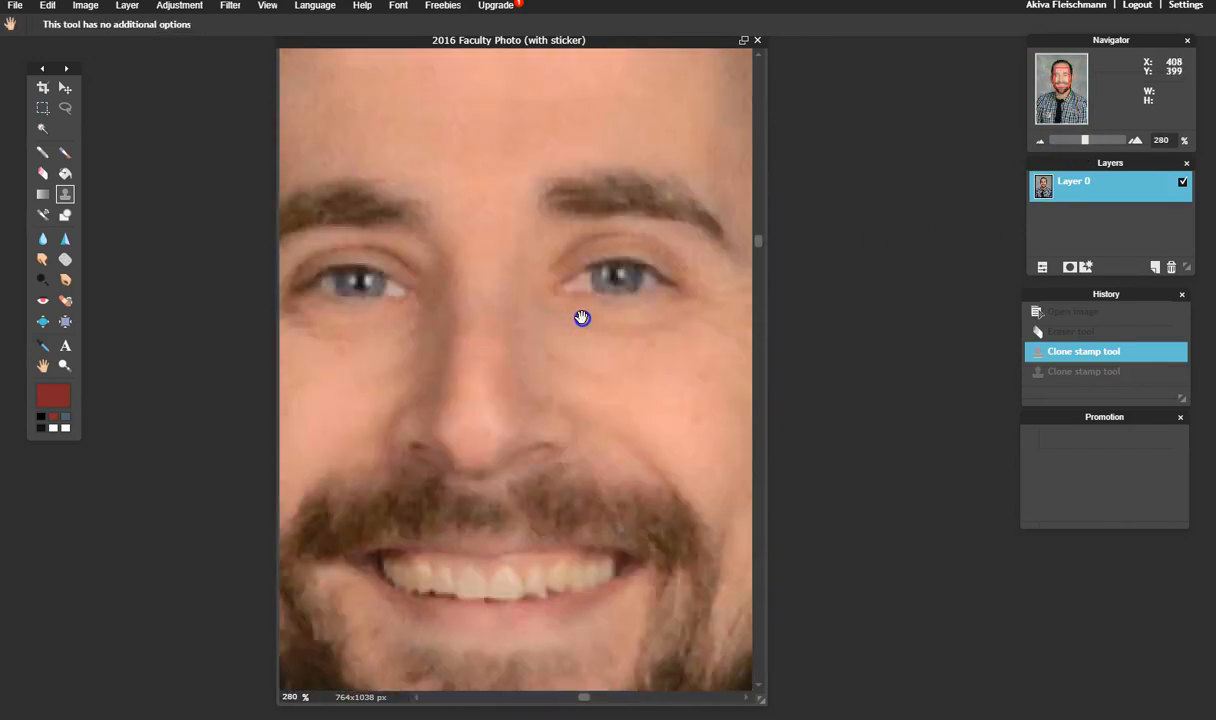
pyautogui.moveTo(463, 248); pyautogui.dragTo(538, 461)
pyautogui.scroll(4, 540, 290)
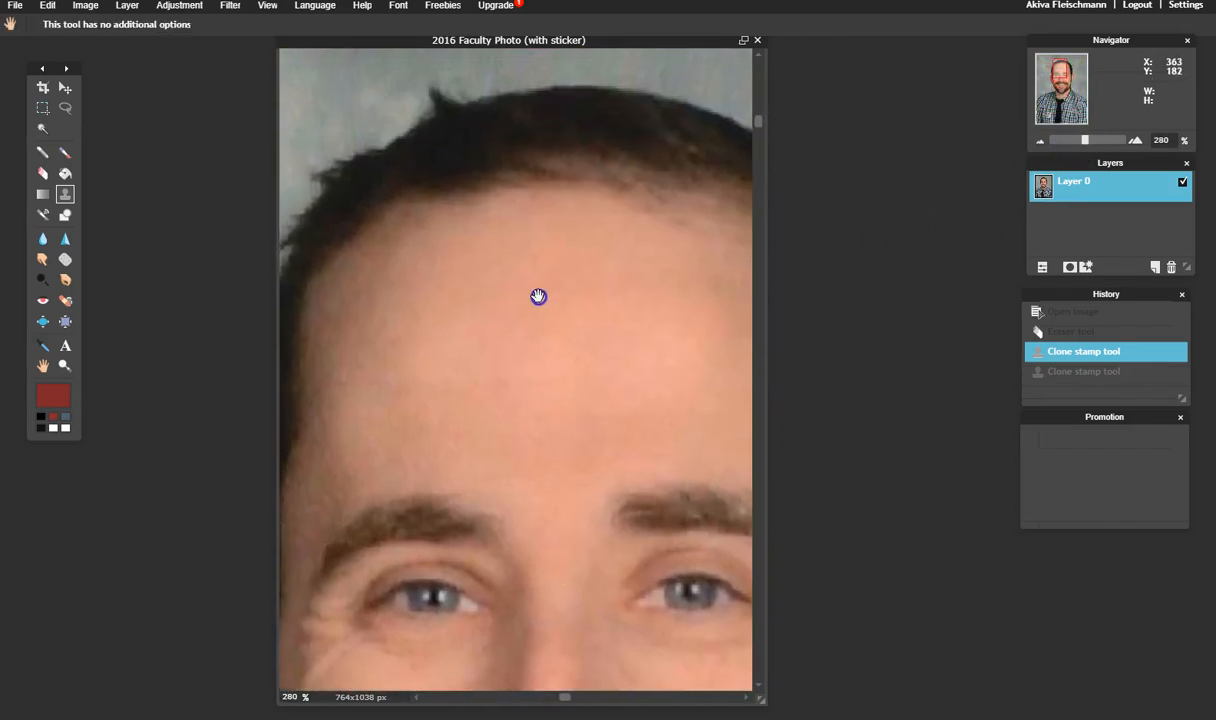
pyautogui.click(65, 300)
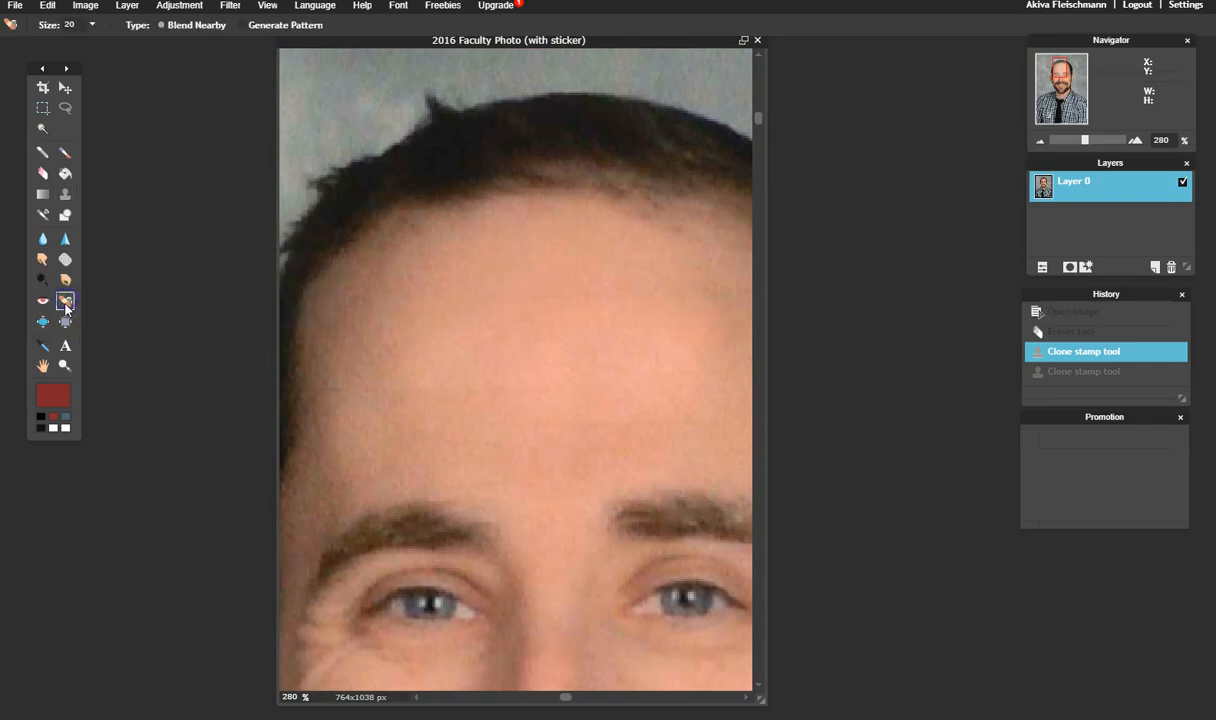
pyautogui.press('space')
pyautogui.moveTo(529, 308)
pyautogui.mouseDown()
pyautogui.moveTo(437, 323)
pyautogui.moveTo(490, 323)
pyautogui.mouseUp()
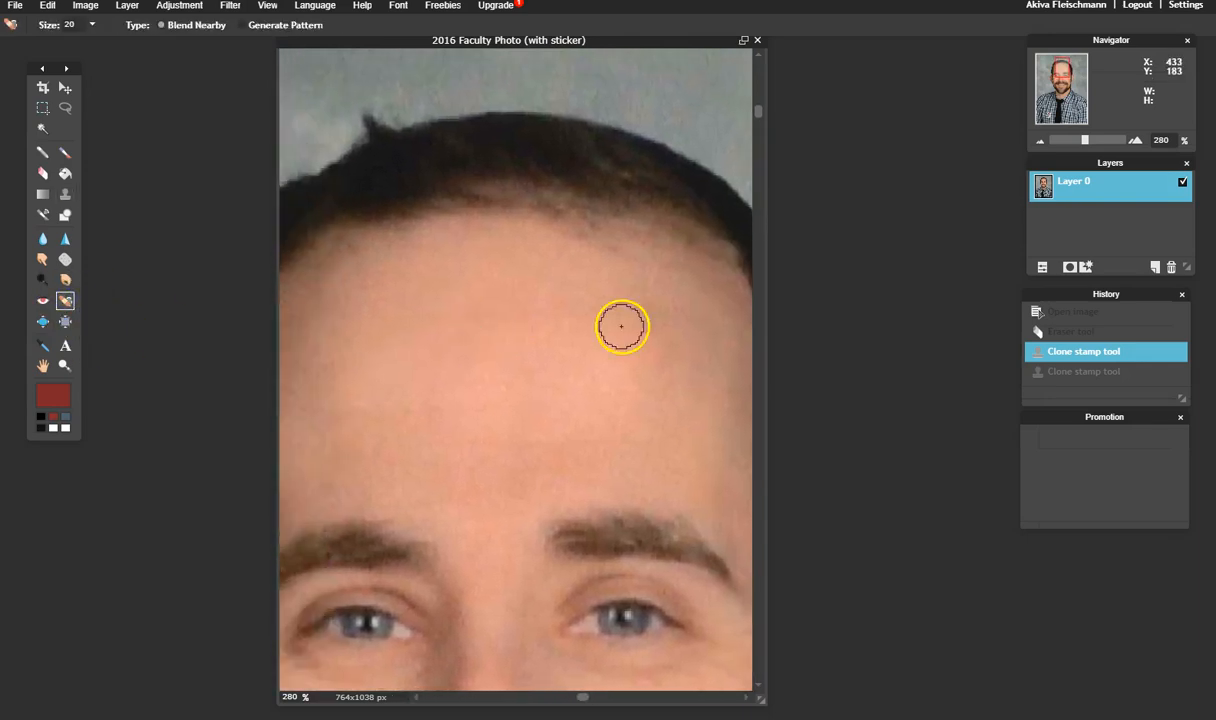
pyautogui.hotkey('ctrl', 'z')
pyautogui.hotkey('ctrl', 'z')
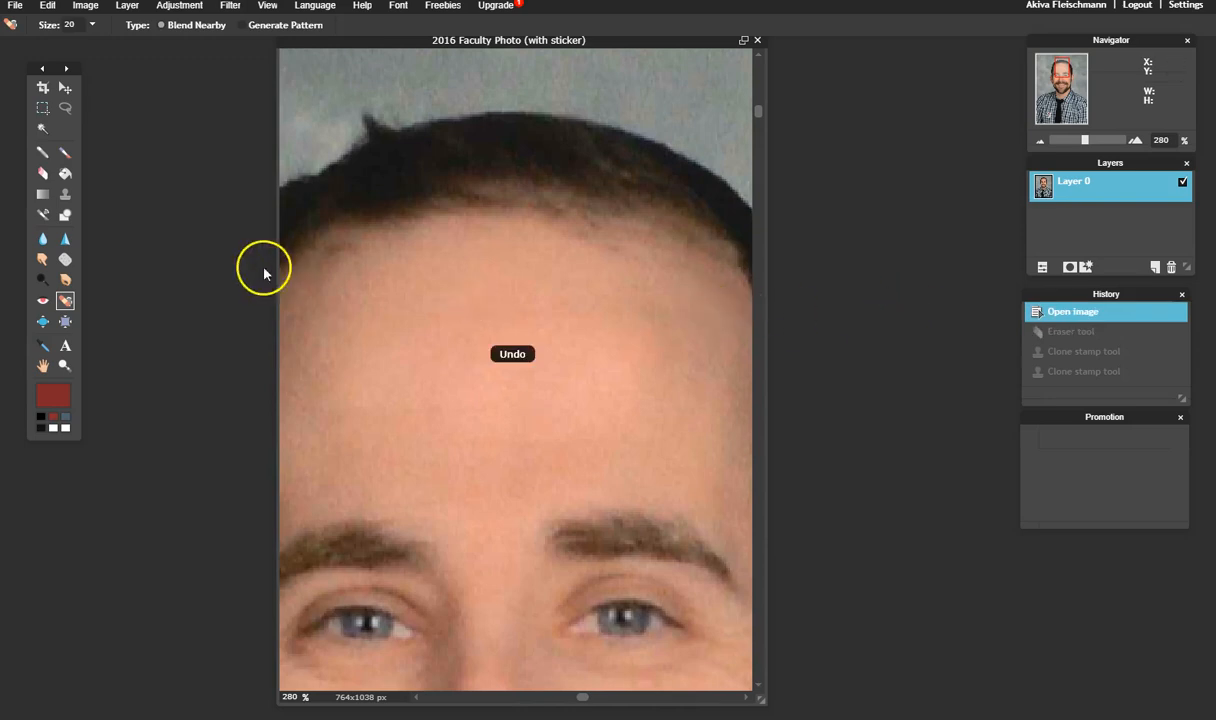
# Step: Try spot healing the skin below the hairline at the forehead's upper-left corner at size 20, undoing each attempt
pyautogui.press('space')
pyautogui.moveTo(384, 255); pyautogui.dragTo(424, 263)
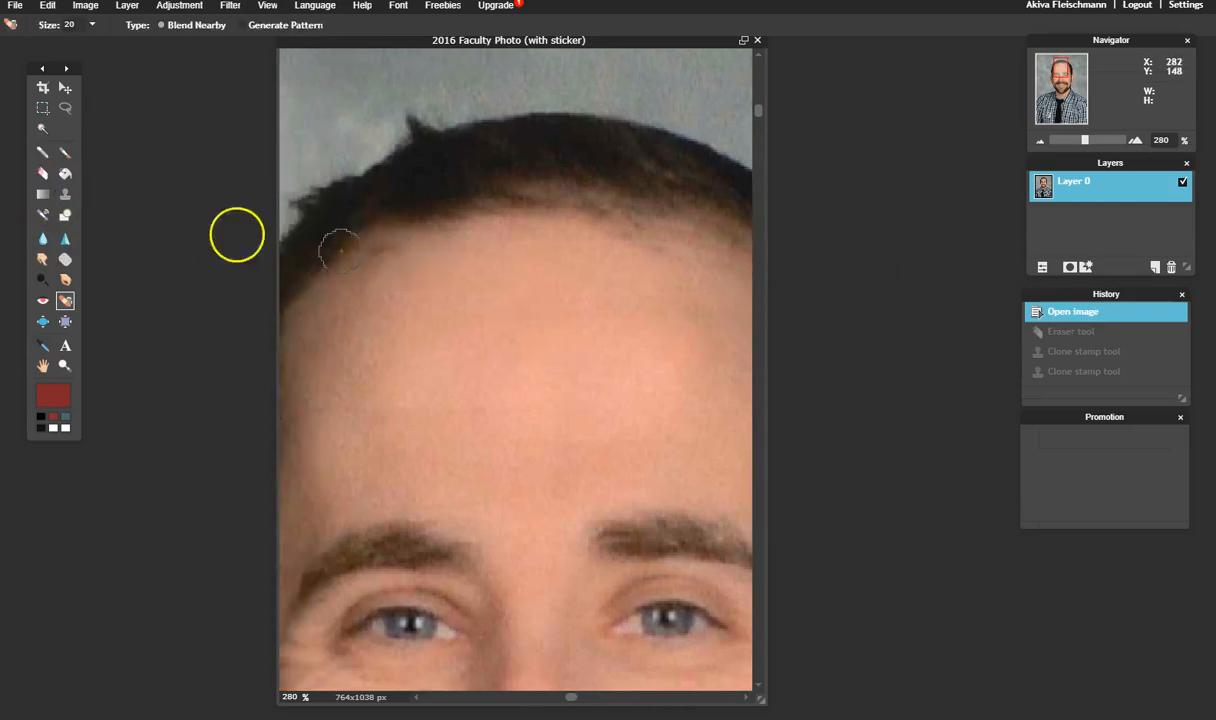
pyautogui.click(46, 173)
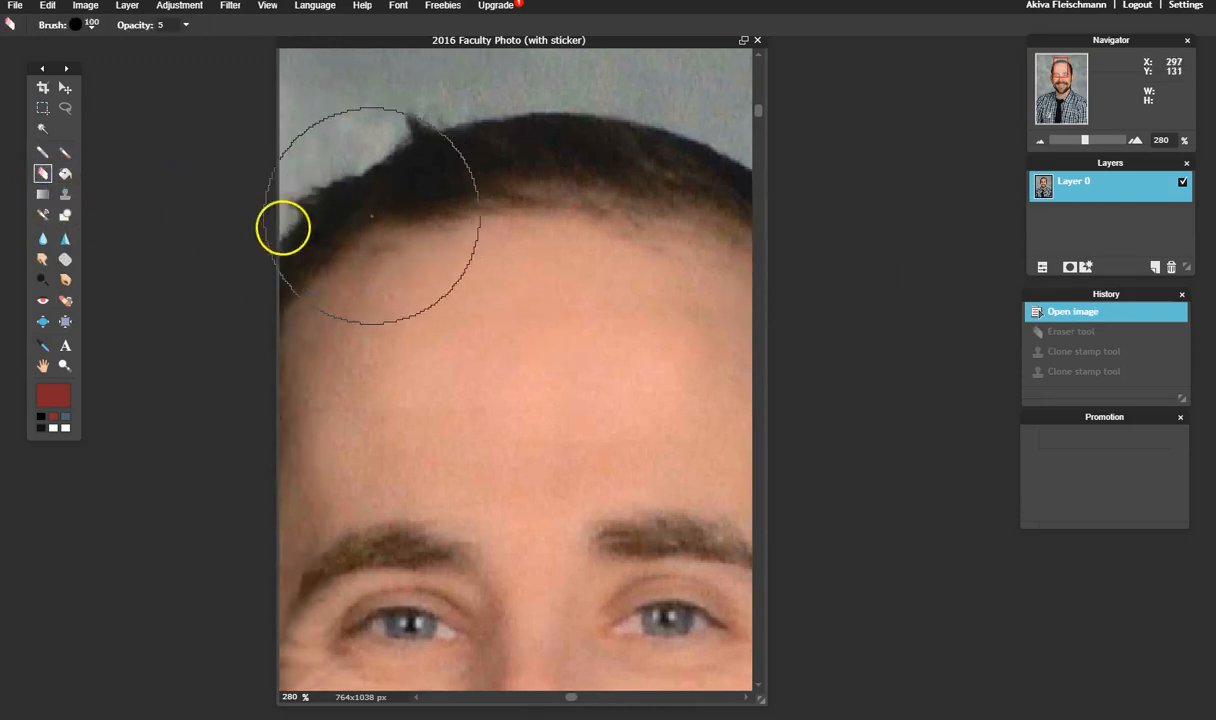
pyautogui.click(58, 302)
pyautogui.press('space')
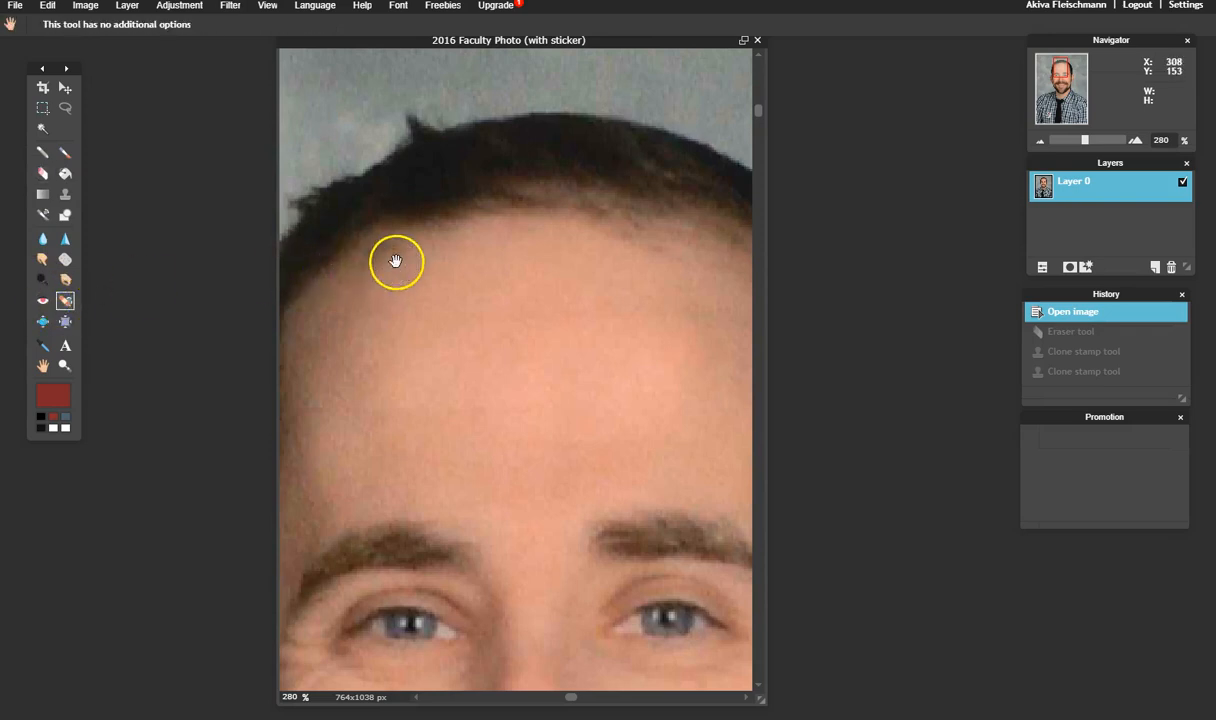
pyautogui.moveTo(399, 258); pyautogui.dragTo(395, 291)
pyautogui.moveTo(524, 290); pyautogui.dragTo(415, 307)
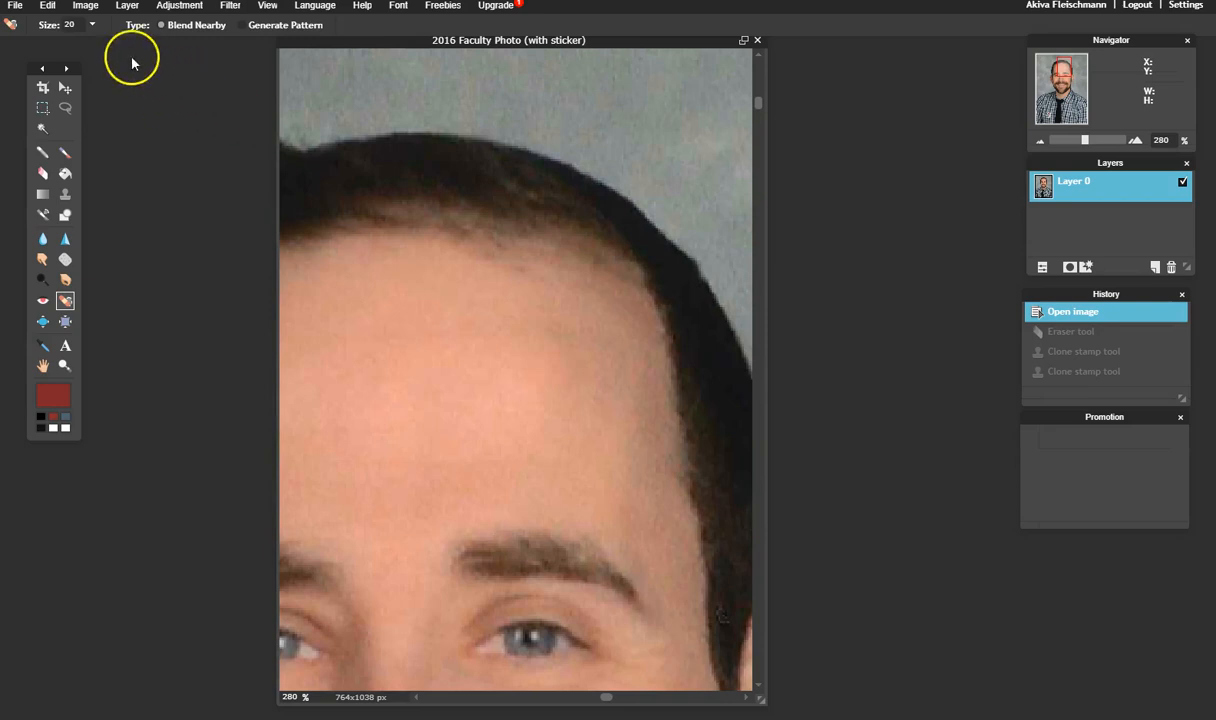
pyautogui.press('space')
pyautogui.moveTo(354, 299); pyautogui.dragTo(540, 312)
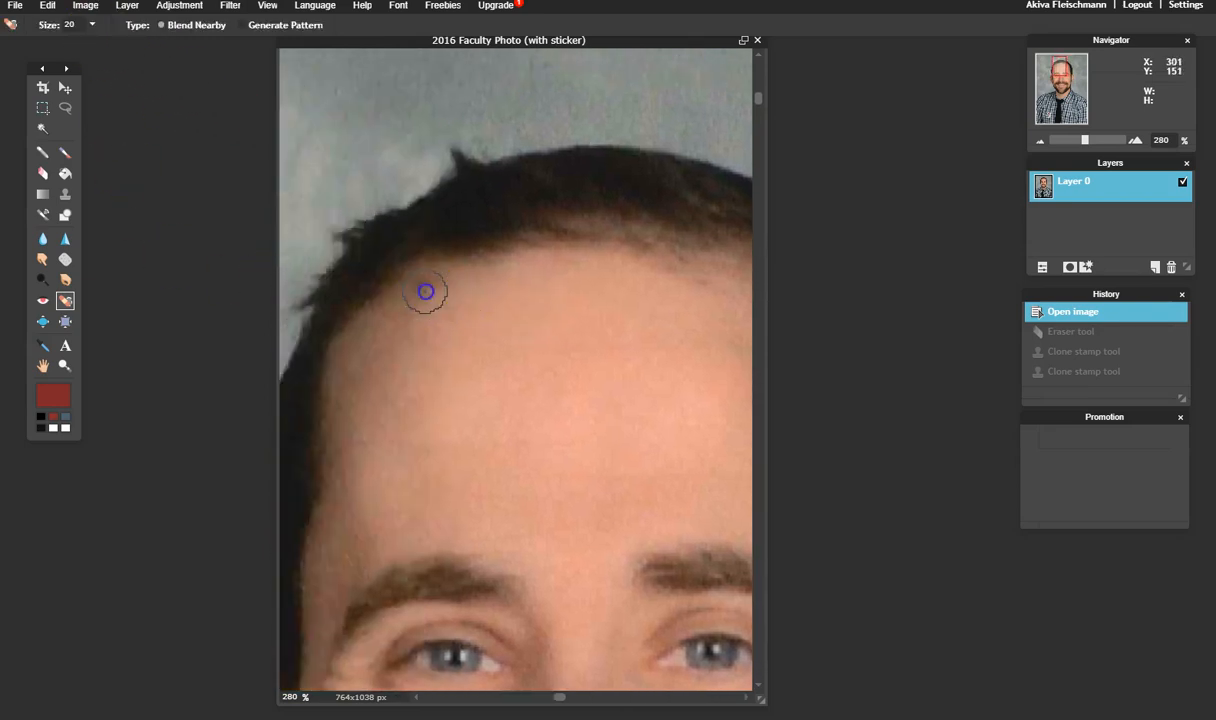
pyautogui.click(426, 292)
pyautogui.hotkey('ctrl', 'z')
pyautogui.click(423, 300)
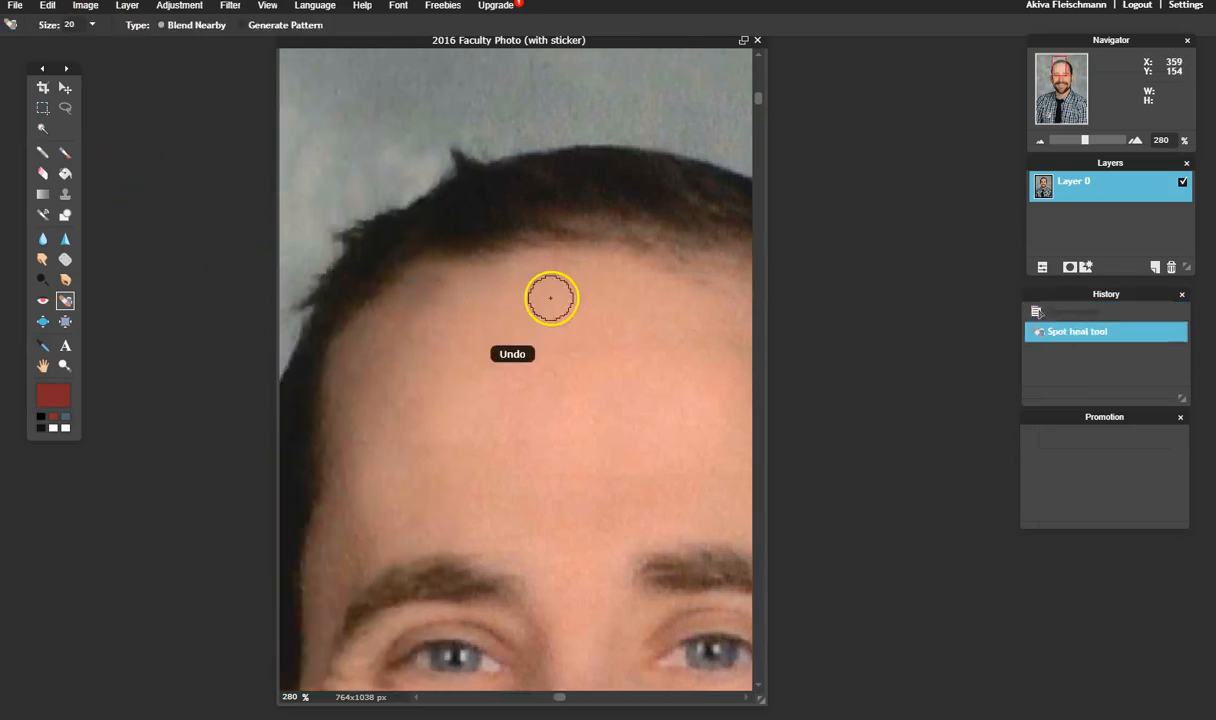
pyautogui.hotkey('ctrl', 'z')
# Step: Set the Spot Heal size to 23 and heal a spot on the forehead's upper-right area
pyautogui.press('space')
pyautogui.moveTo(570, 320); pyautogui.dragTo(442, 301)
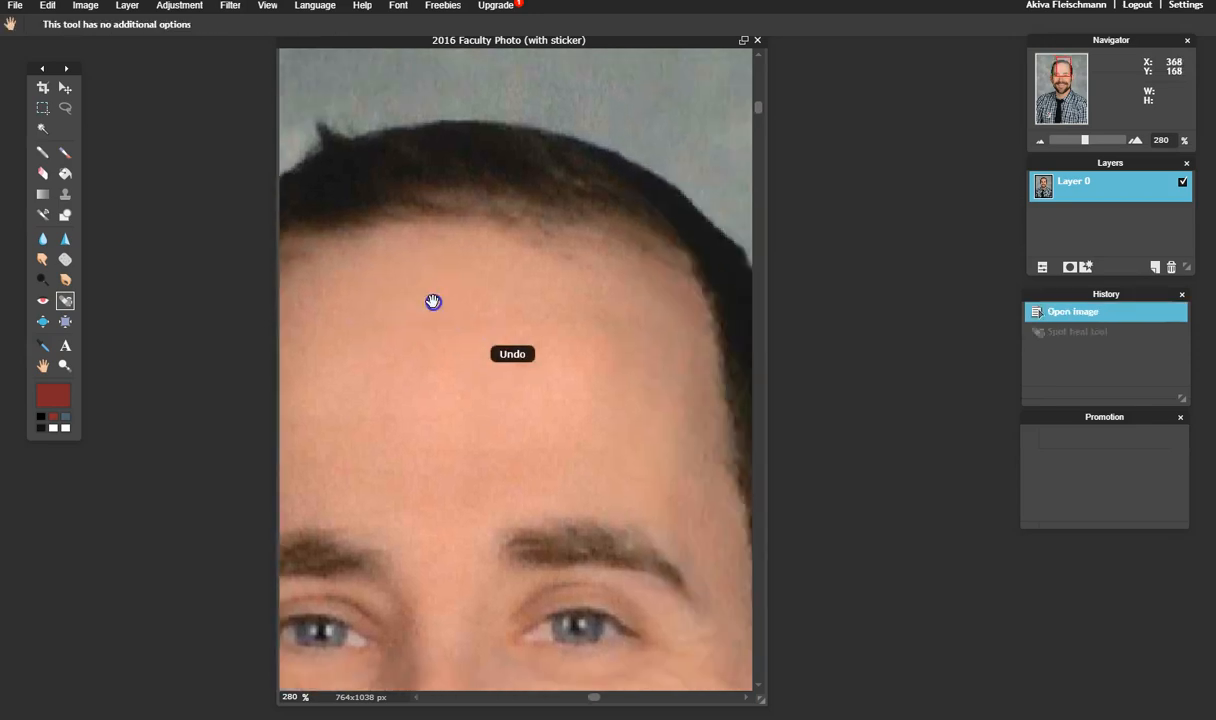
pyautogui.click(93, 24)
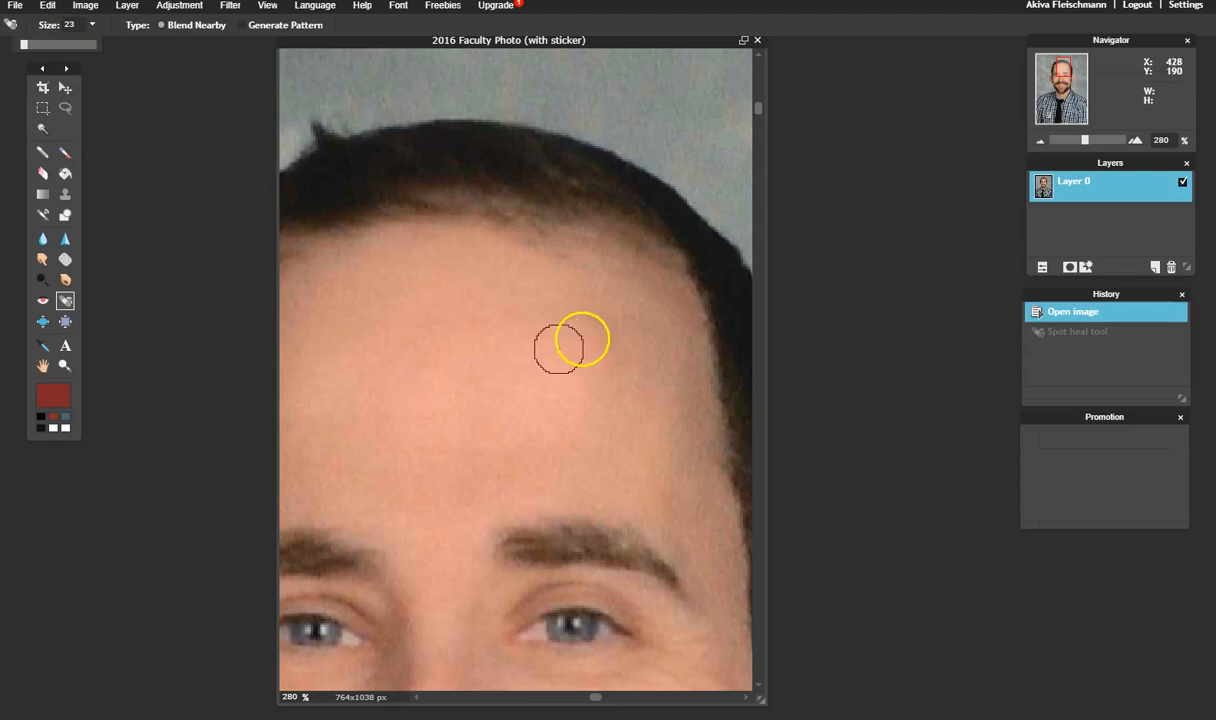
pyautogui.press('space')
pyautogui.moveTo(486, 345)
pyautogui.mouseDown()
pyautogui.moveTo(415, 326)
pyautogui.moveTo(423, 339)
pyautogui.mouseUp()
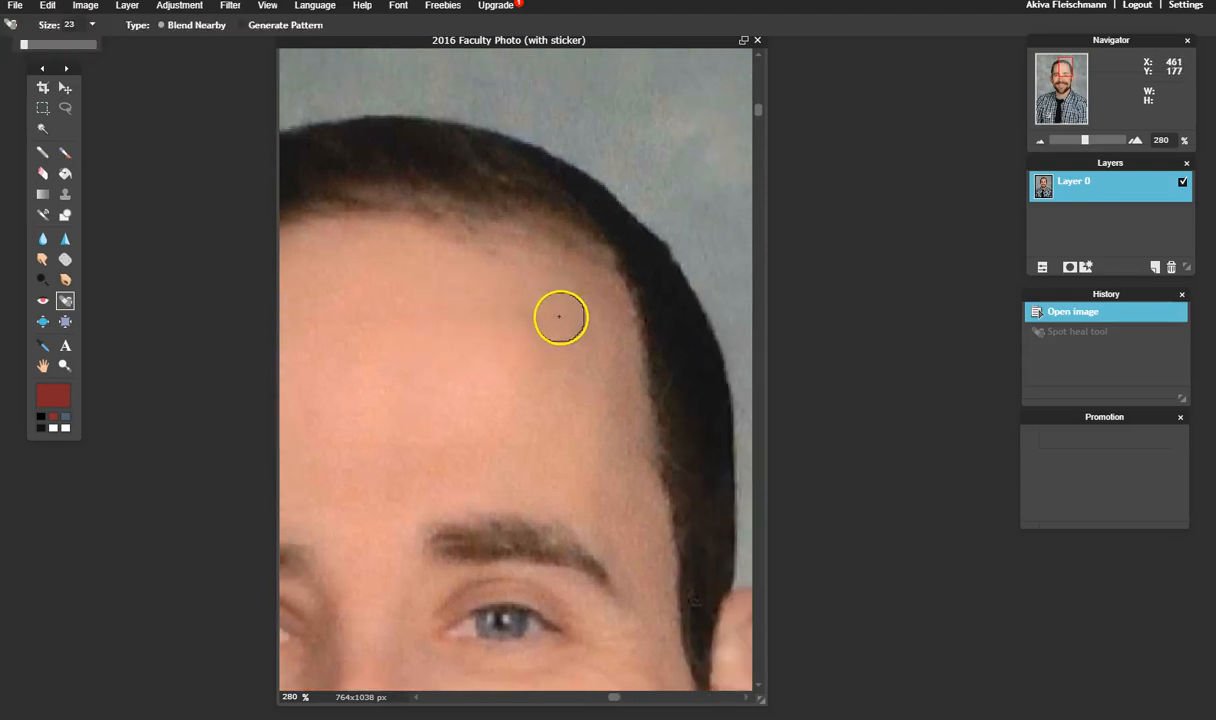
pyautogui.click(559, 317)
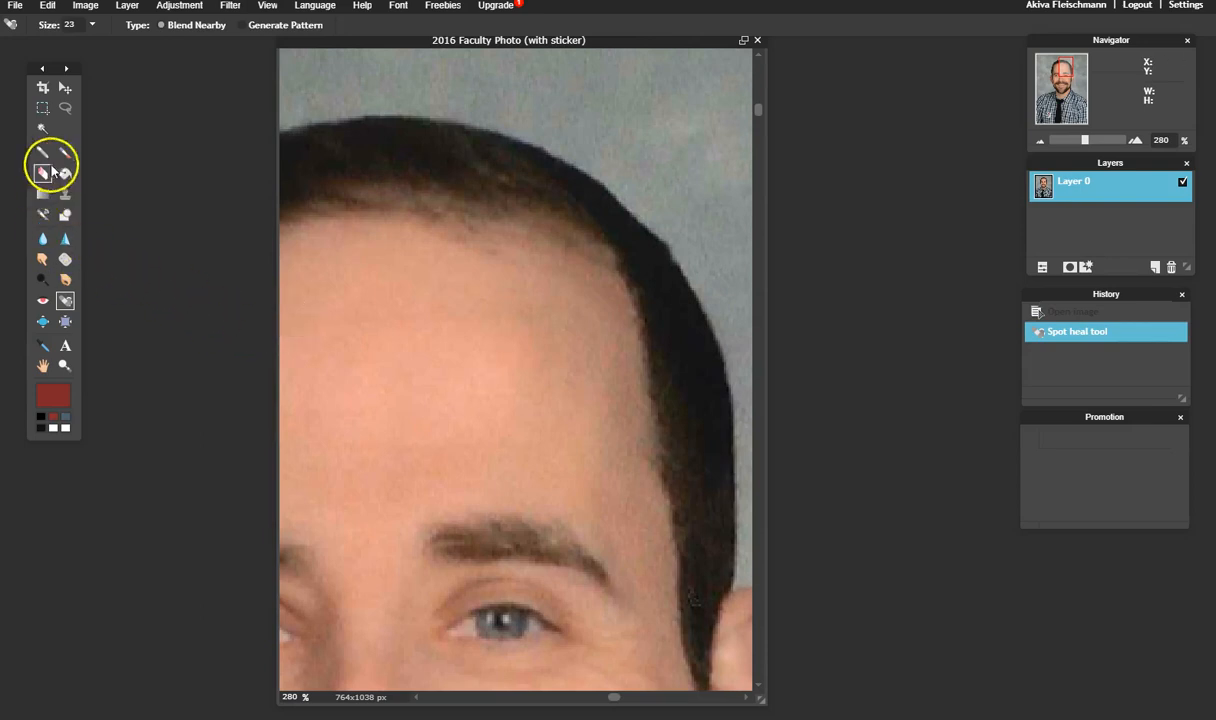
pyautogui.press('z')
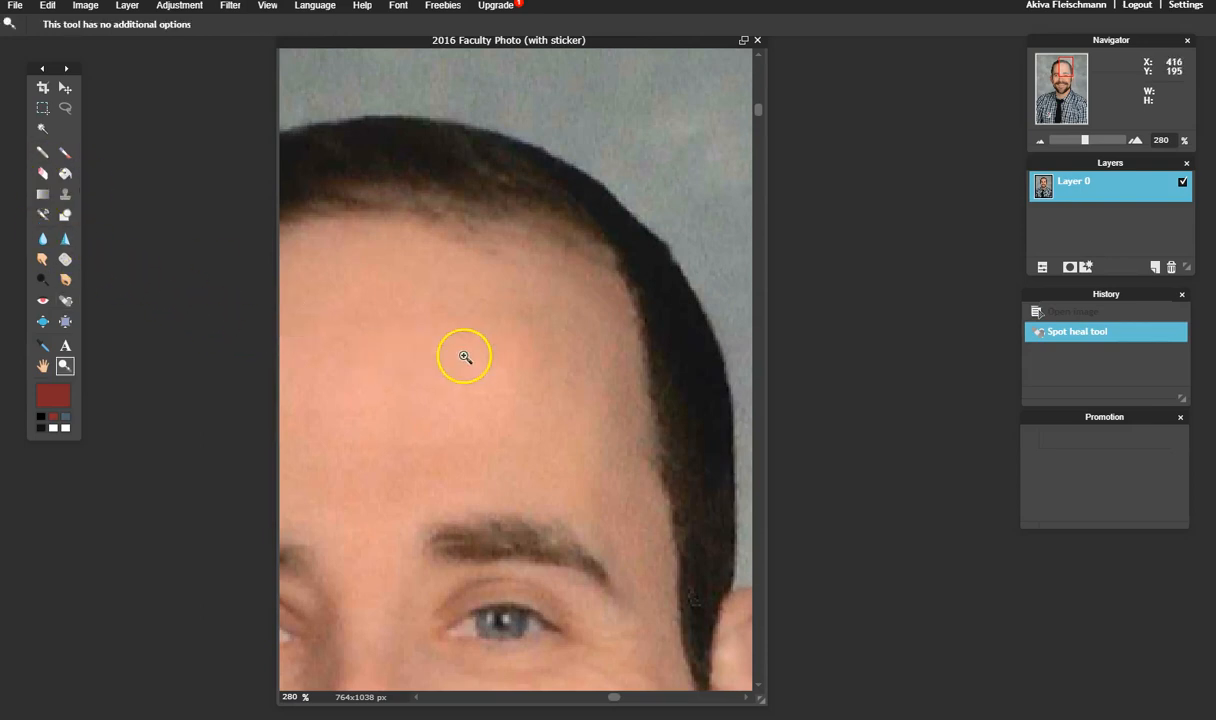
# Step: Examine the healed forehead and the eye at several magnifications and return to the whole portrait at 62% zoom
pyautogui.keyDown('alt'); pyautogui.click(585, 342); pyautogui.keyUp('alt')
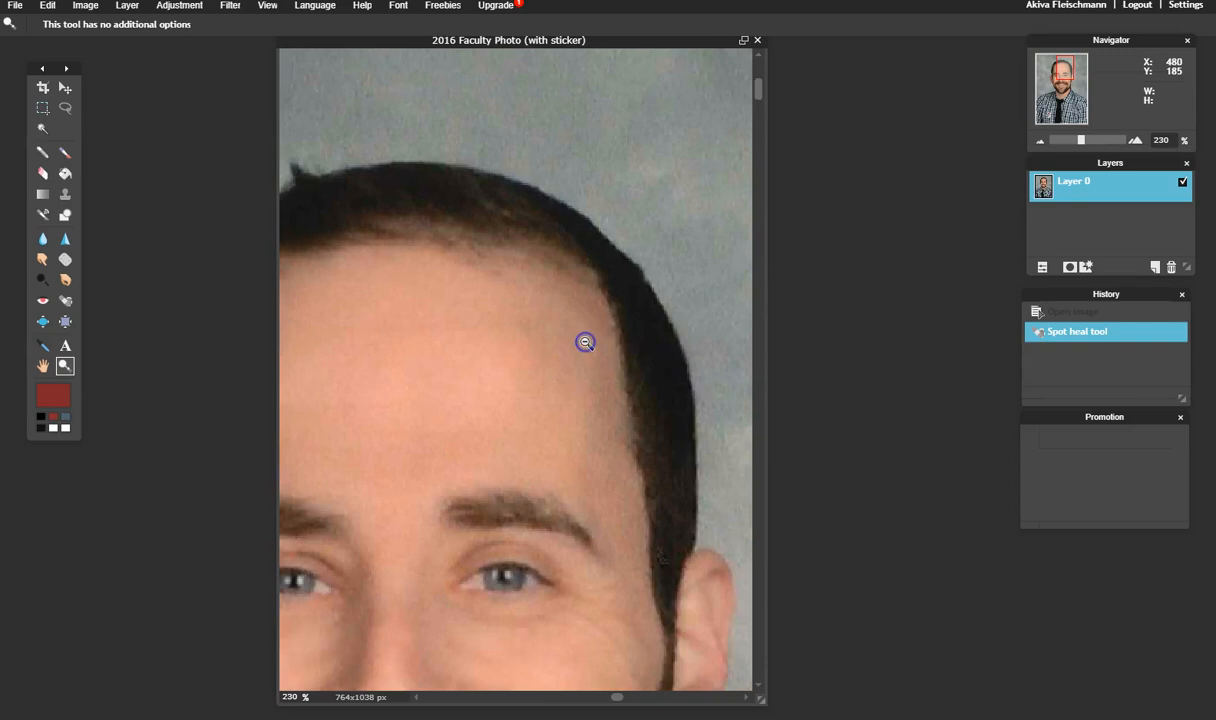
pyautogui.keyDown('alt'); pyautogui.click(563, 344); pyautogui.keyUp('alt')
pyautogui.moveTo(473, 340); pyautogui.dragTo(491, 274)
pyautogui.keyDown('alt'); pyautogui.click(493, 273); pyautogui.keyUp('alt')
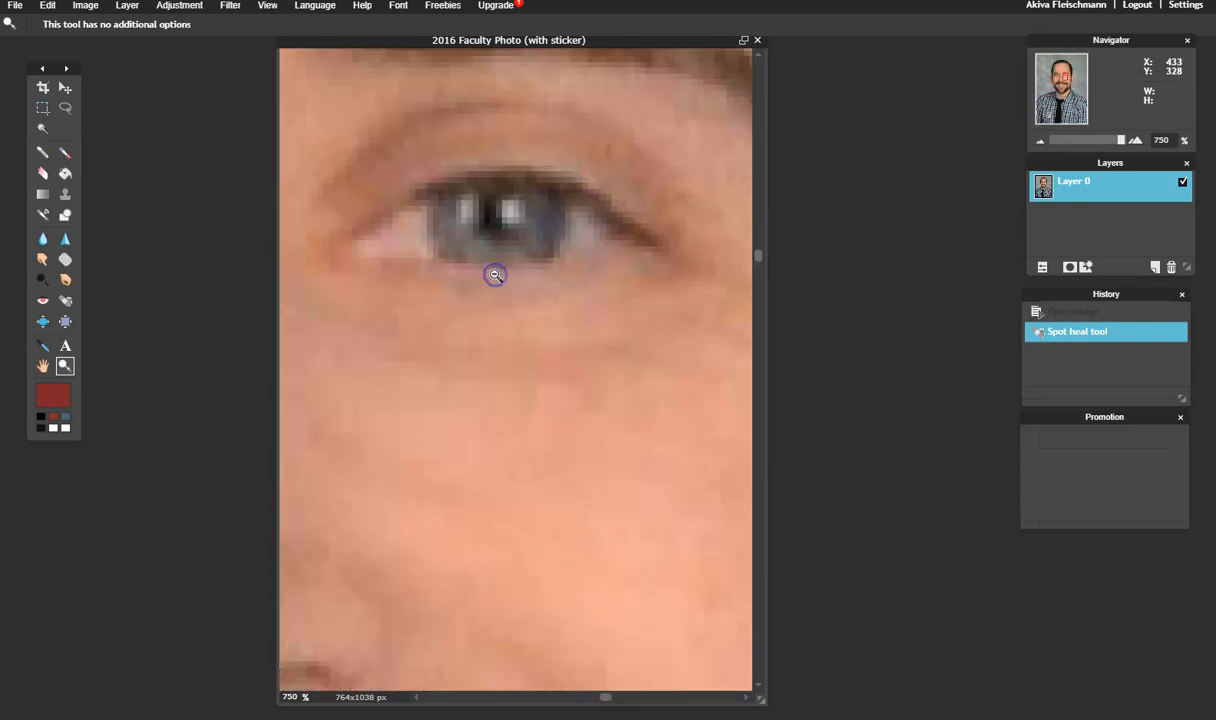
pyautogui.keyDown('alt'); pyautogui.click(494, 273); pyautogui.keyUp('alt')
pyautogui.keyDown('alt'); pyautogui.click(495, 274); pyautogui.keyUp('alt')
pyautogui.keyDown('alt'); pyautogui.click(495, 274); pyautogui.keyUp('alt')
pyautogui.keyDown('alt'); pyautogui.click(495, 274); pyautogui.keyUp('alt')
pyautogui.moveTo(1104, 140); pyautogui.dragTo(1063, 142)
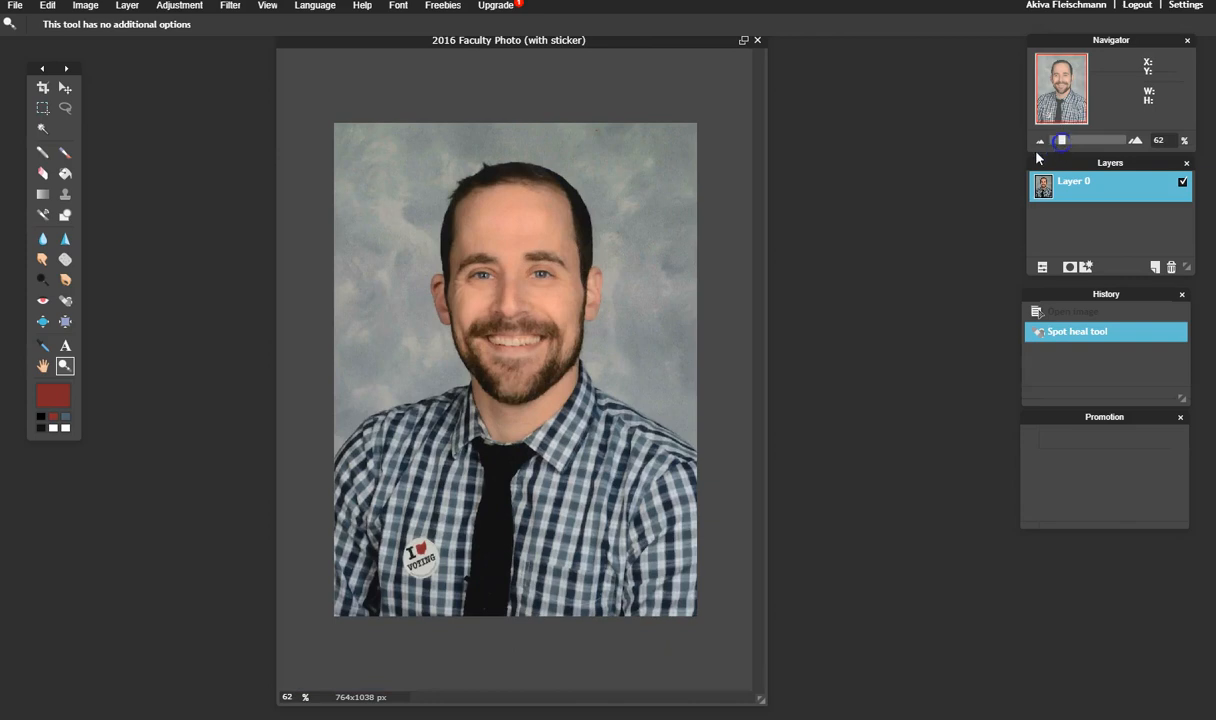
# Step: Try the Red Eye Reduction tool at tolerance 50 on both eyes and revert the photo to the opened image
pyautogui.click(65, 301)
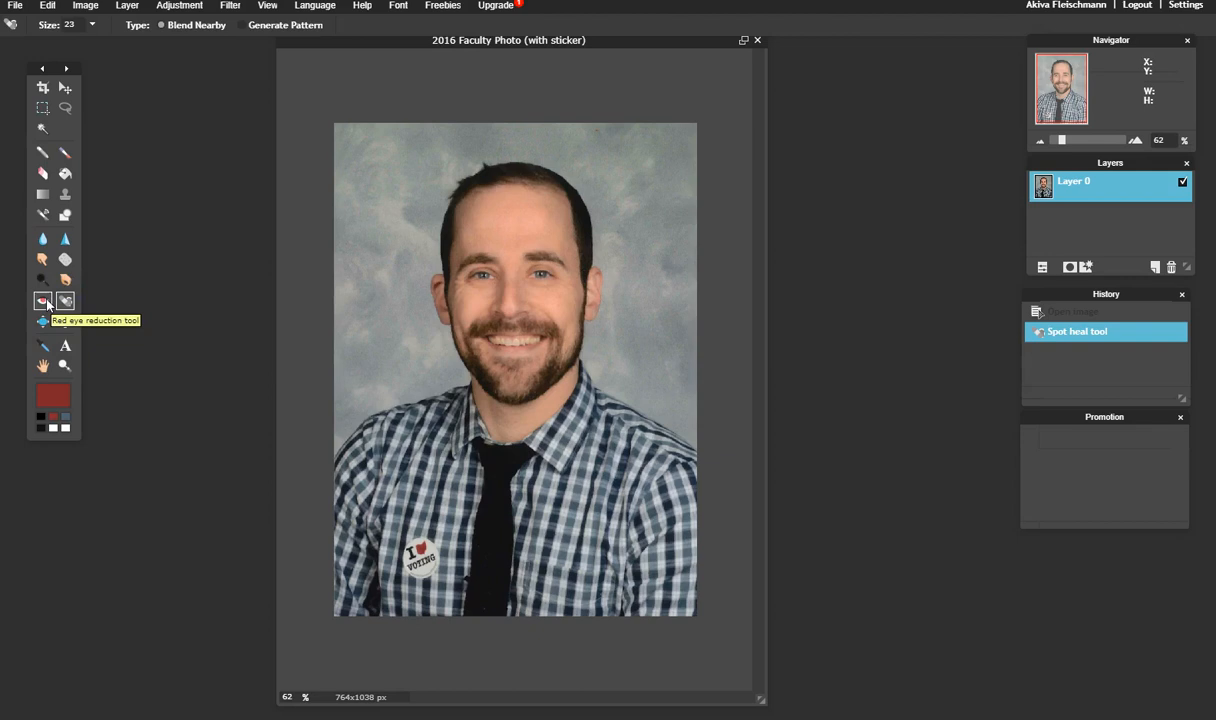
pyautogui.click(44, 301)
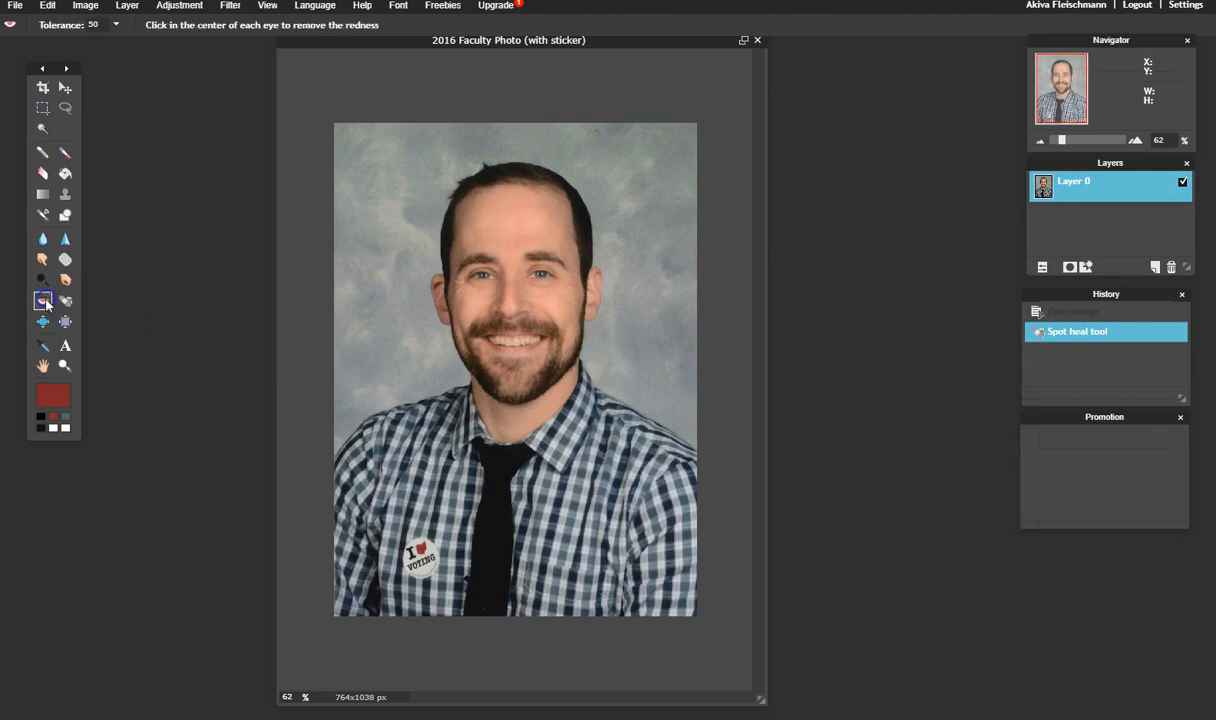
pyautogui.click(488, 270)
pyautogui.click(467, 266)
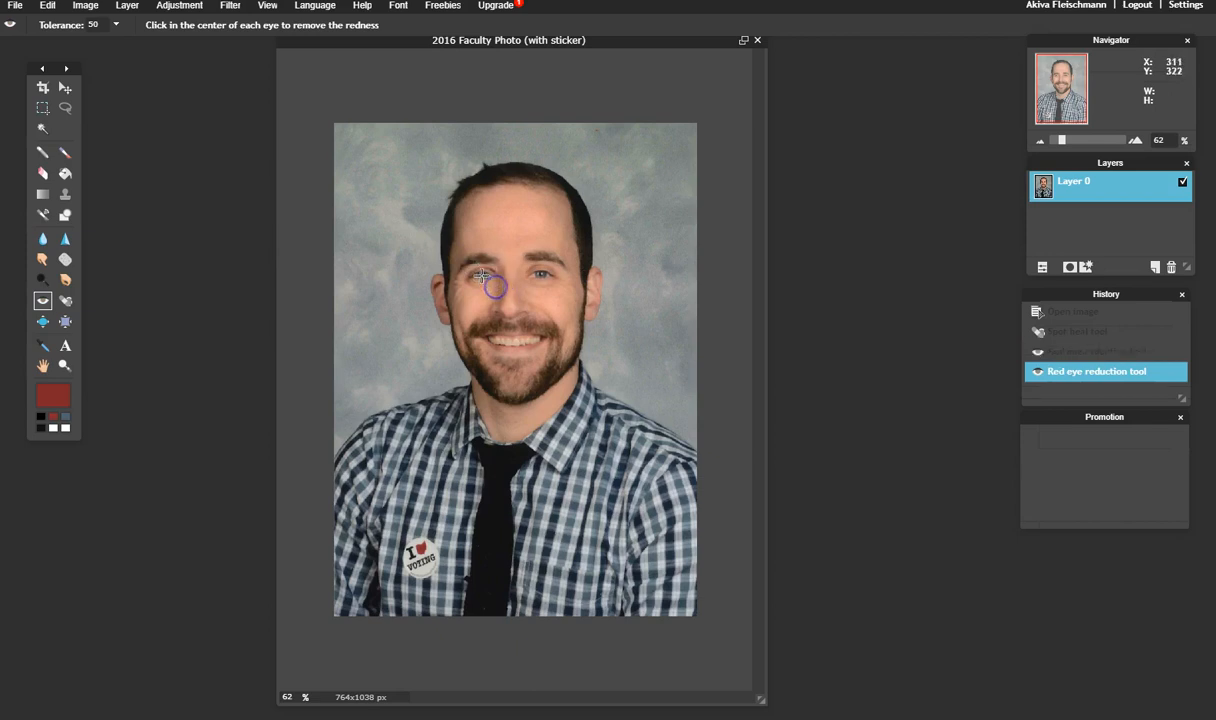
pyautogui.click(543, 262)
pyautogui.click(1100, 314)
pyautogui.scroll(1, 1060, 320)
pyautogui.click(1038, 316)
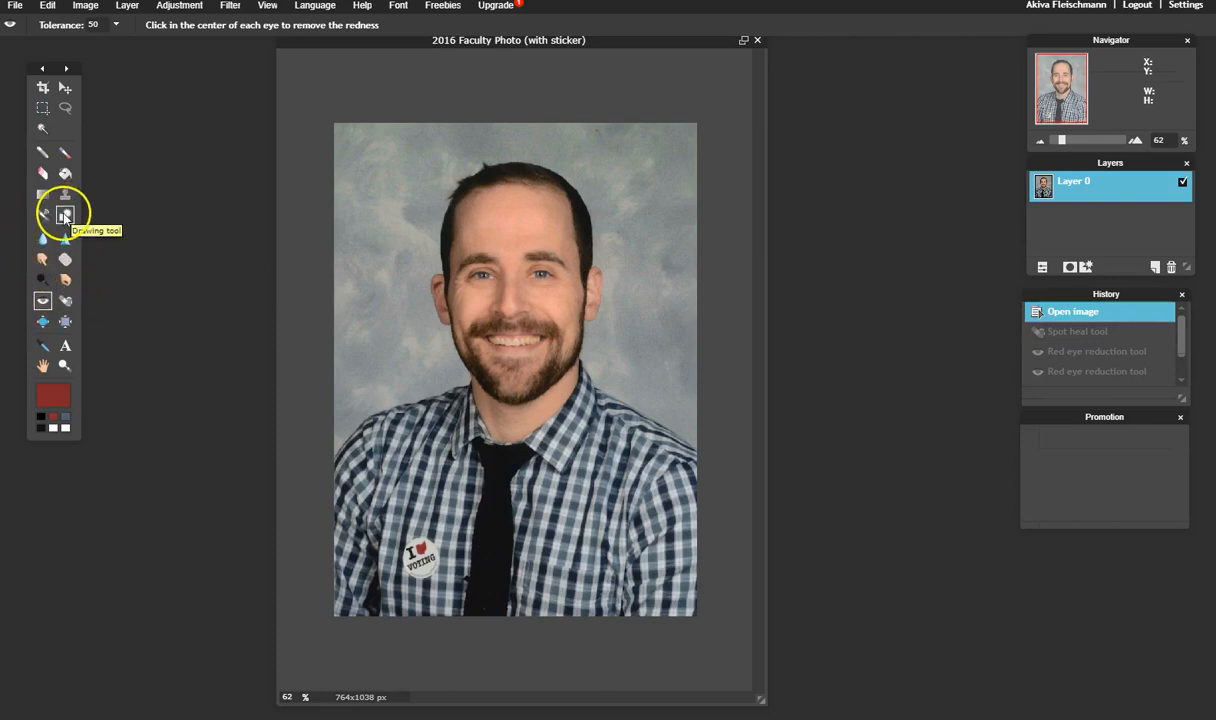
# Step: Try drawing a filled ellipse over the background and hair beside the forehead with the Drawing tool and undo it
pyautogui.click(64, 216)
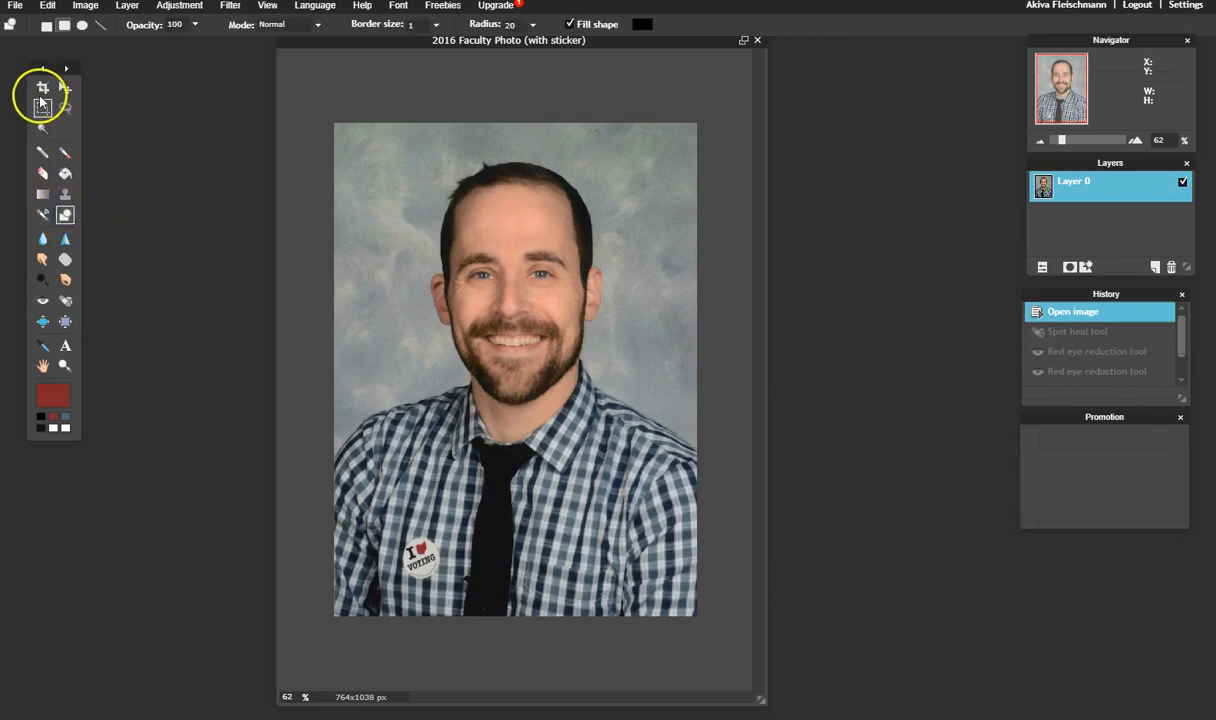
pyautogui.click(46, 25)
pyautogui.click(83, 26)
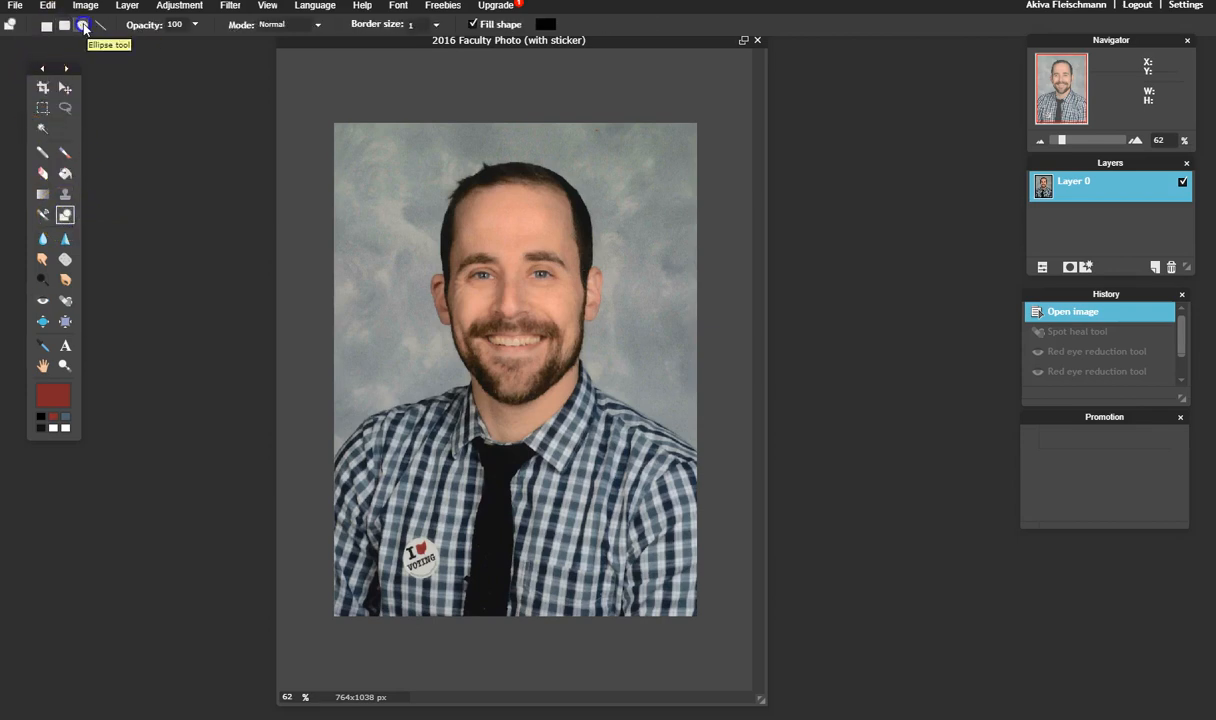
pyautogui.moveTo(445, 141); pyautogui.dragTo(487, 250)
pyautogui.hotkey('ctrl', 'z')
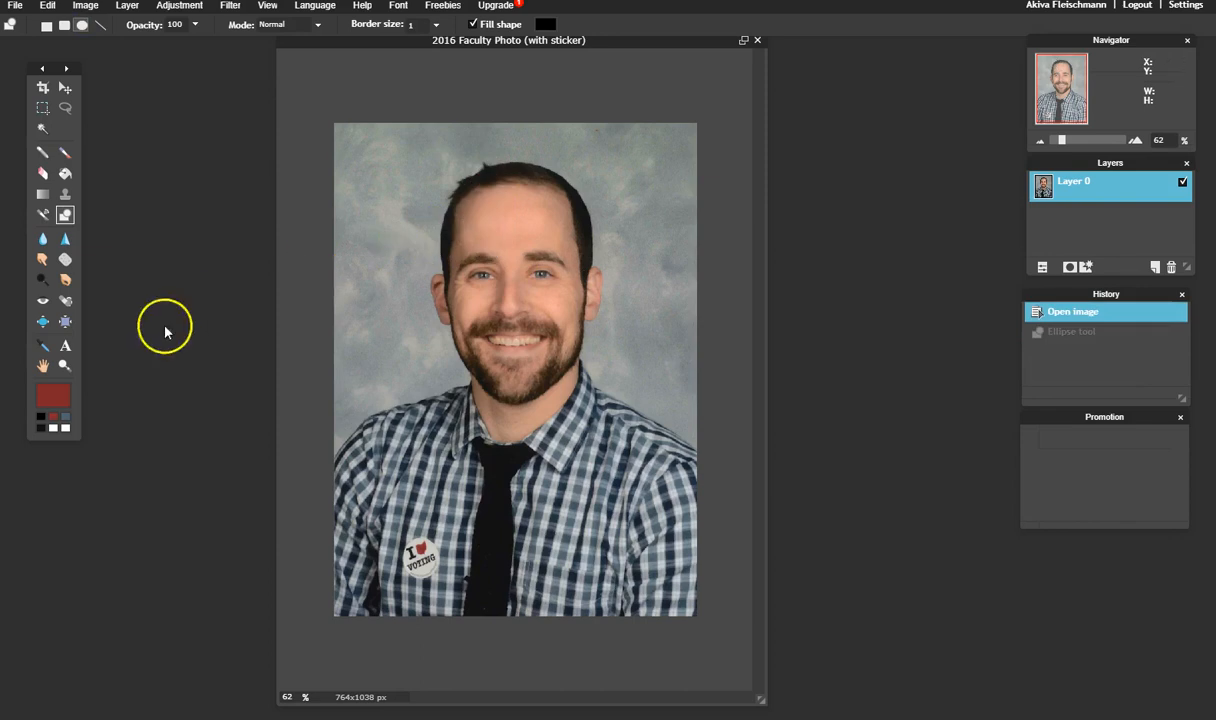
# Step: Set the main color to the grey 999999 sampled from the backdrop, try a filled ellipse over the face and undo it
pyautogui.click(56, 400)
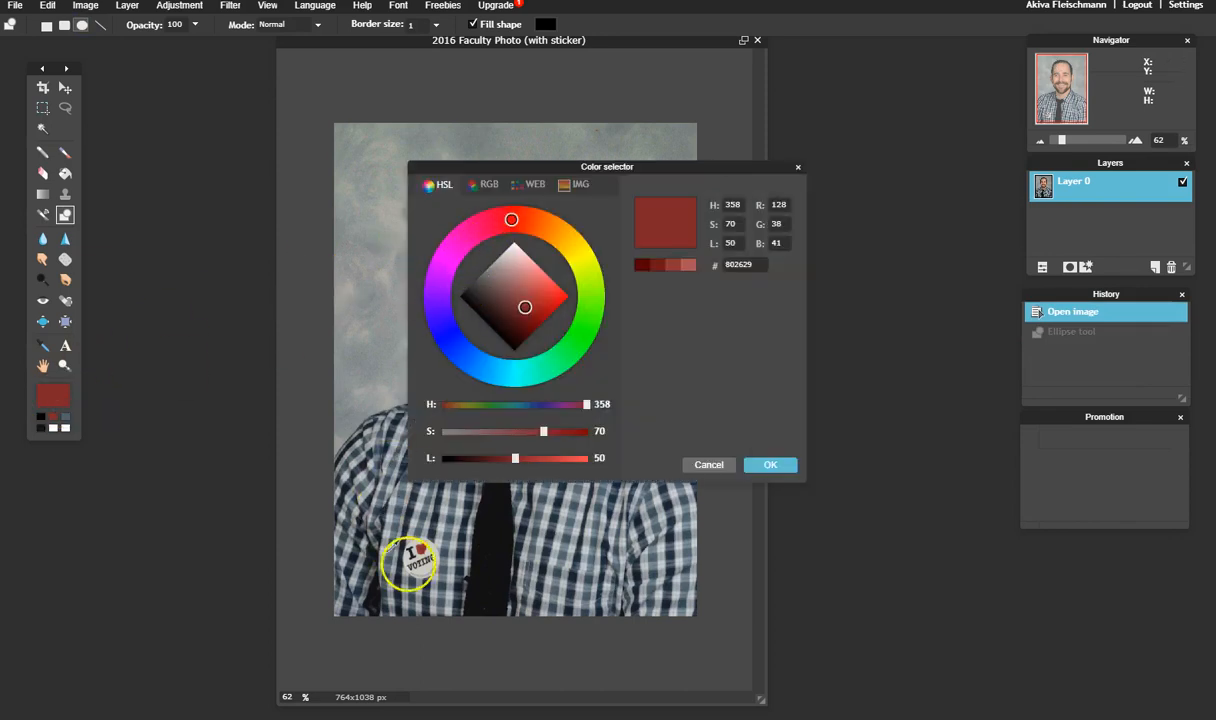
pyautogui.click(489, 541)
pyautogui.click(392, 299)
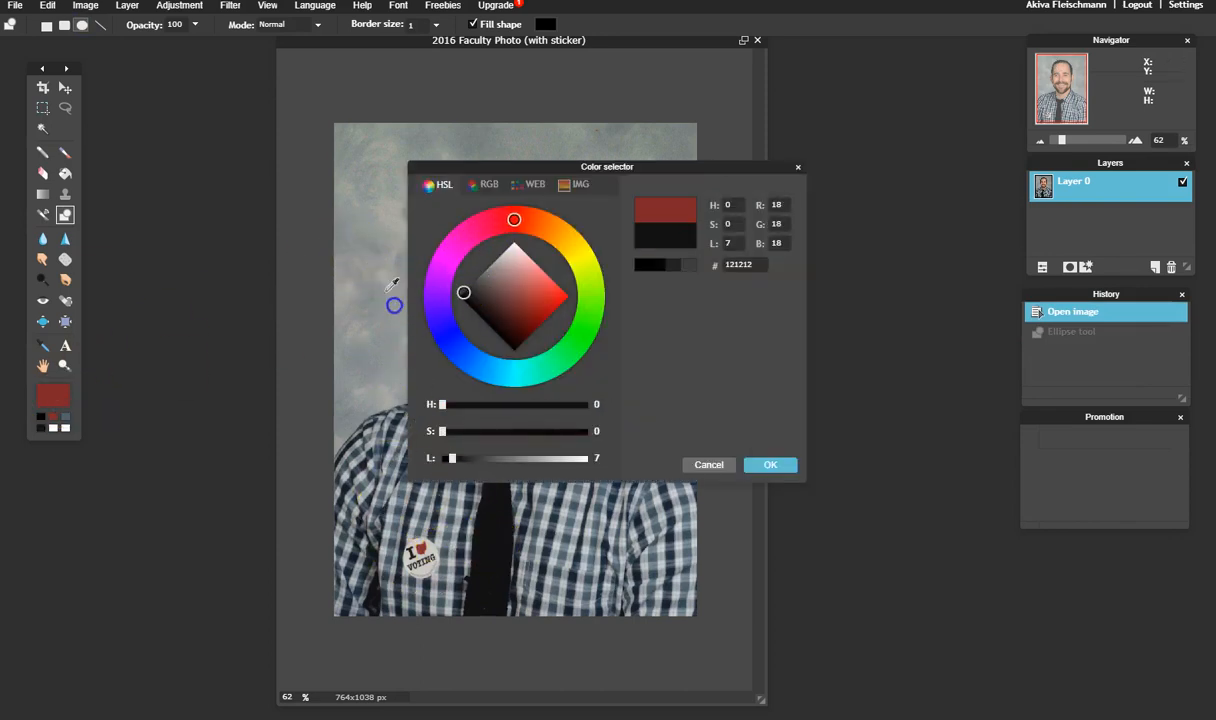
pyautogui.click(766, 464)
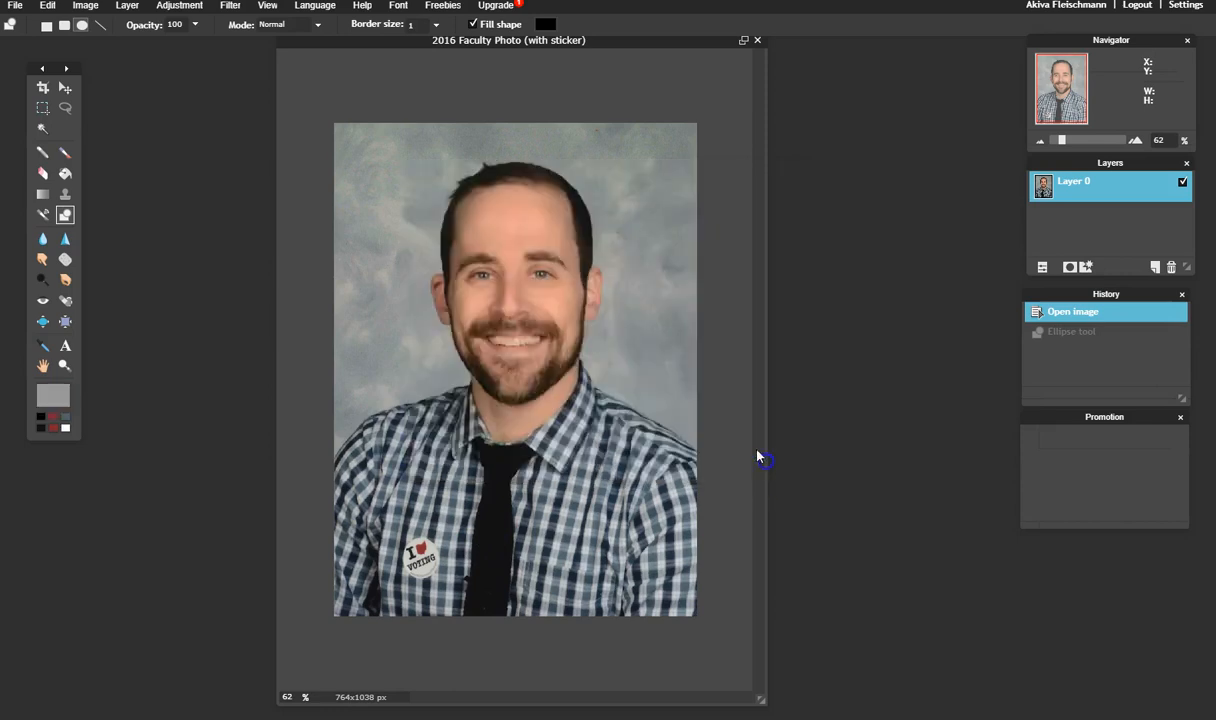
pyautogui.moveTo(443, 190); pyautogui.dragTo(565, 360)
pyautogui.hotkey('ctrl', 'z')
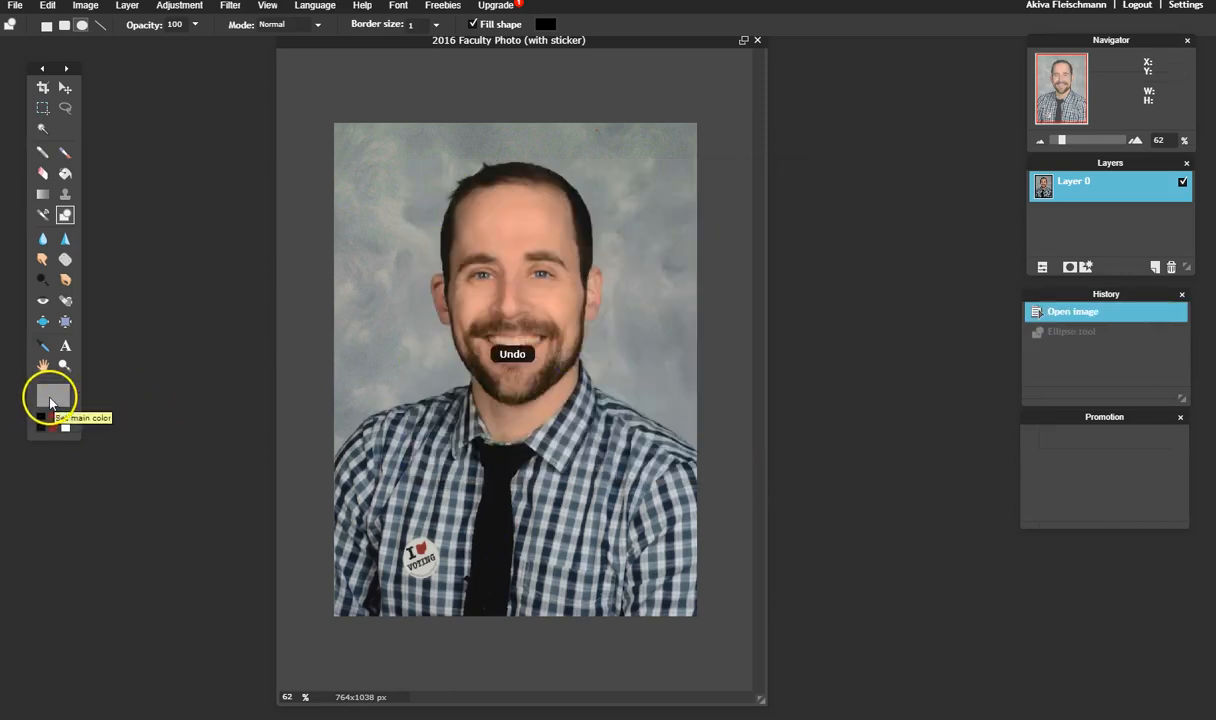
# Step: Set the main color to a pale pinkish beige sampled from the sticker, try an ellipse over the face and undo it
pyautogui.click(52, 395)
pyautogui.click(444, 327)
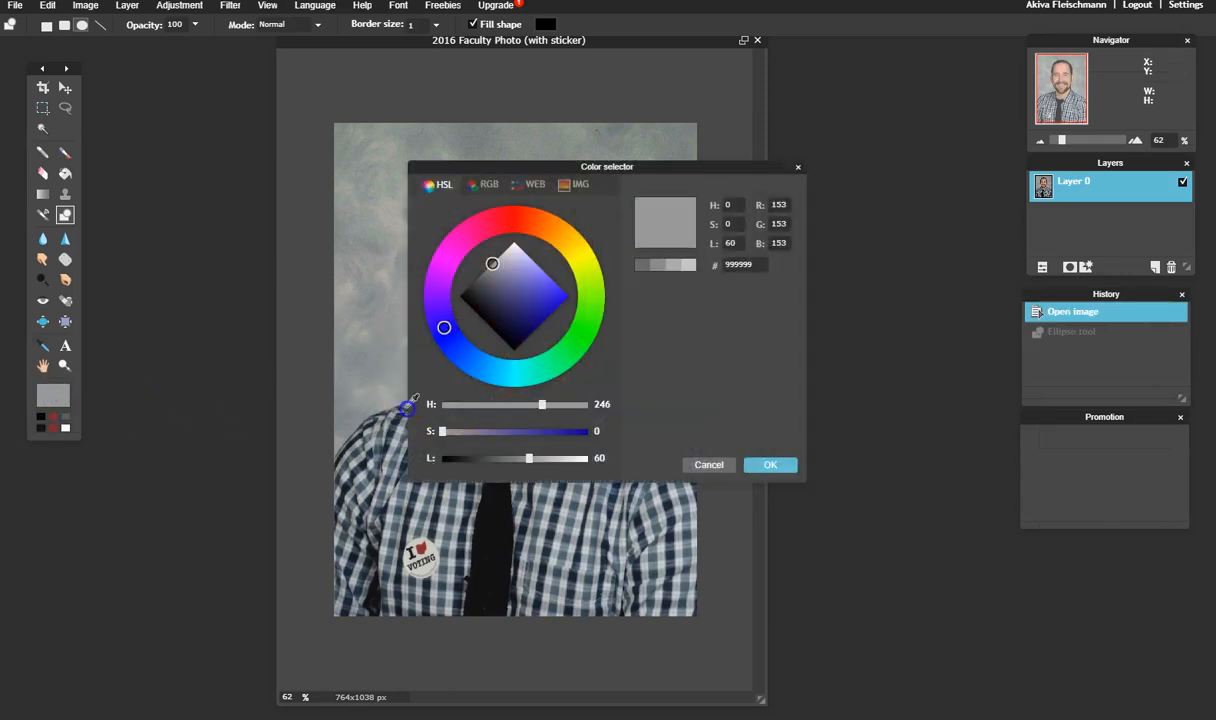
pyautogui.click(407, 407)
pyautogui.click(678, 245)
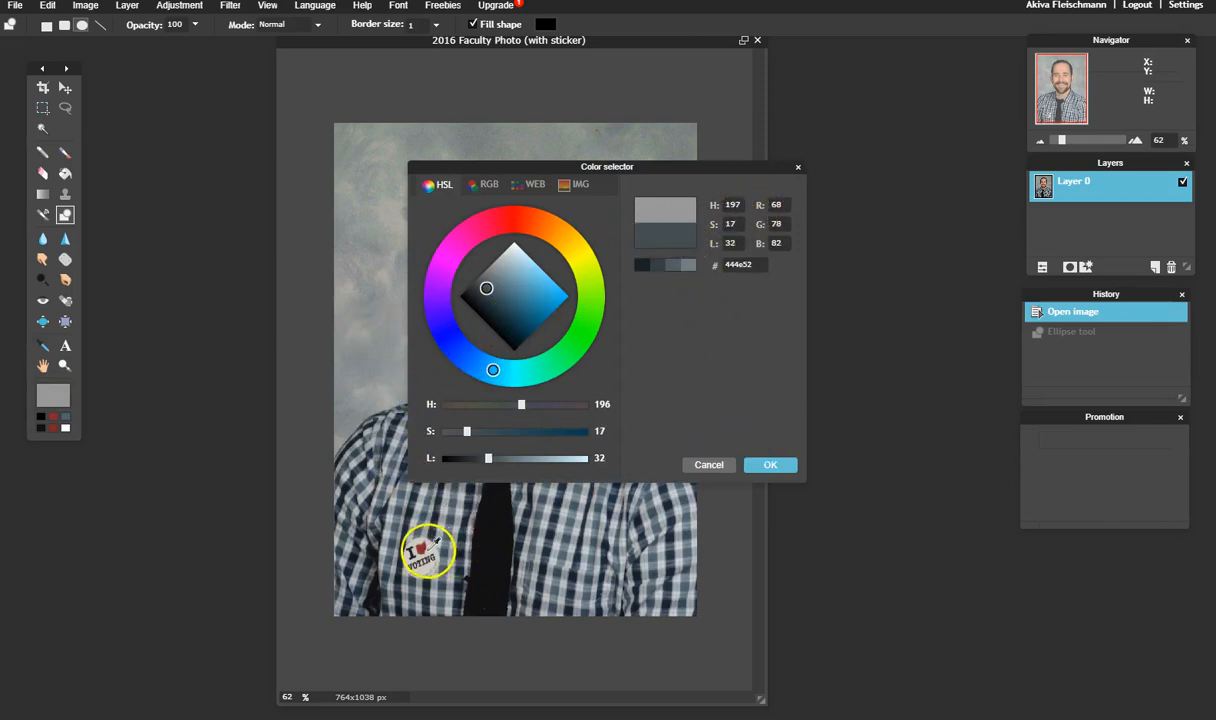
pyautogui.click(421, 547)
pyautogui.click(746, 463)
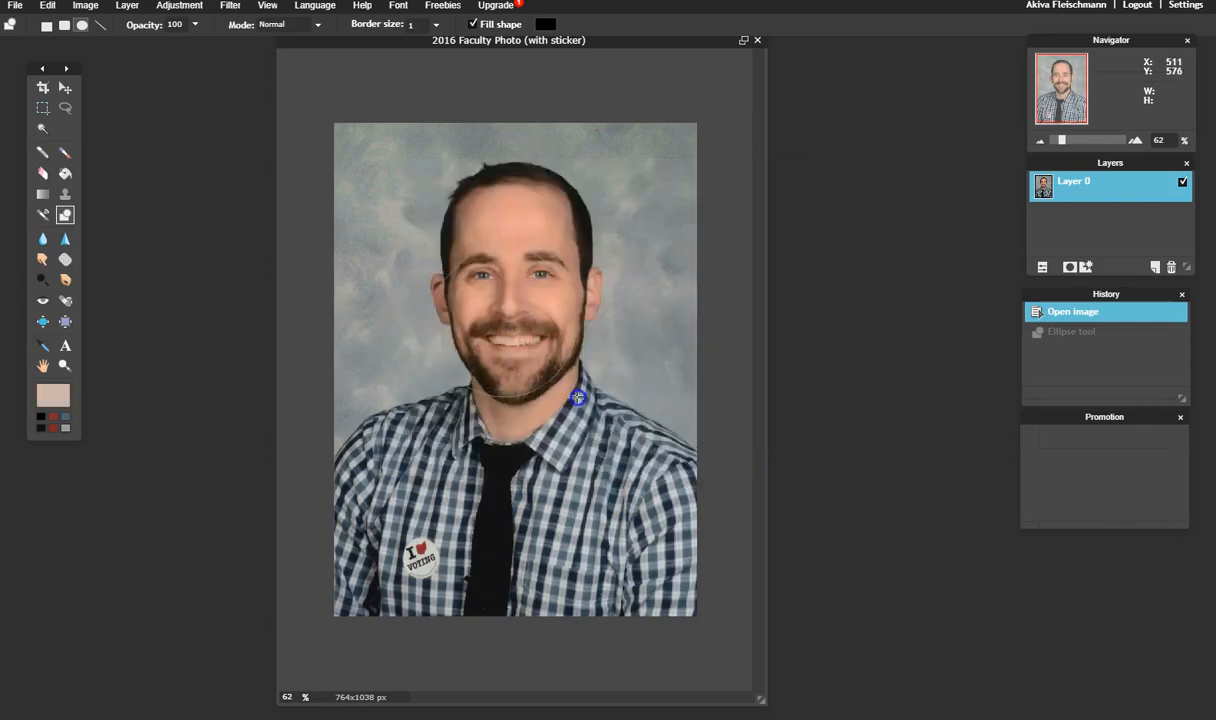
pyautogui.moveTo(578, 398); pyautogui.dragTo(579, 399)
pyautogui.hotkey('ctrl', 'z')
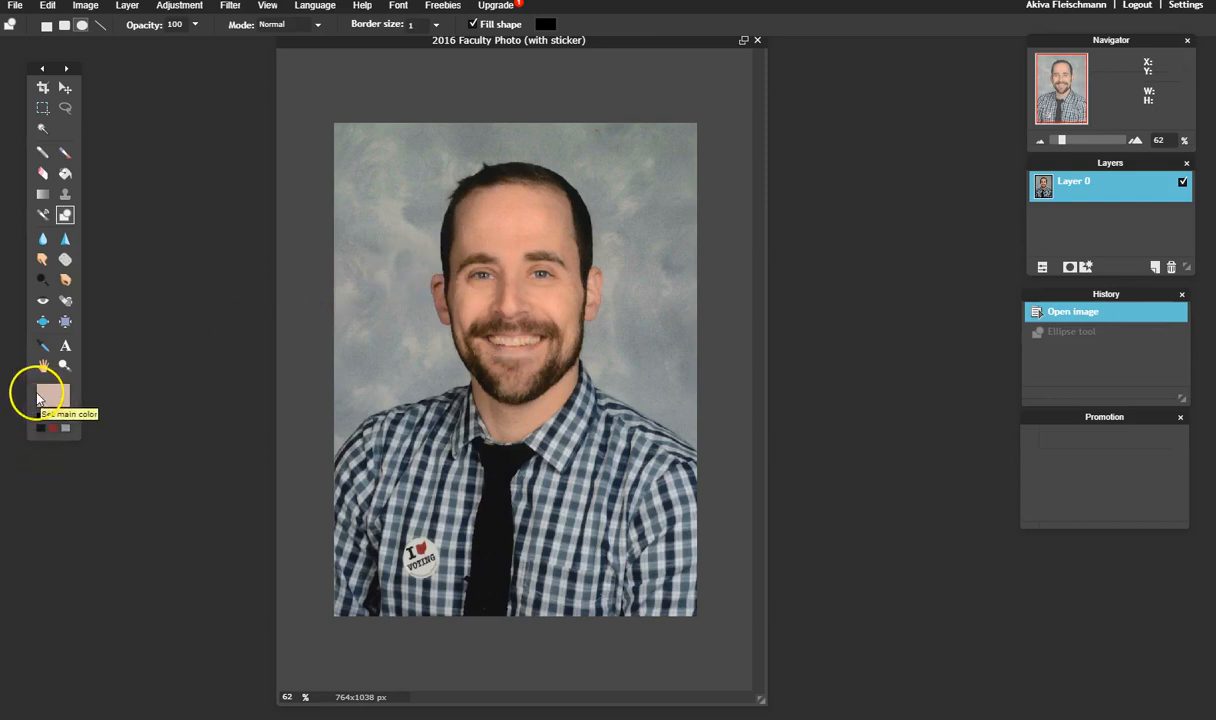
# Step: Look through the shape blend modes, try an unfilled ellipse beside the head, undo it and restore the fill option
pyautogui.click(318, 26)
pyautogui.moveTo(321, 55)
pyautogui.mouseDown()
pyautogui.moveTo(314, 129)
pyautogui.moveTo(322, 30)
pyautogui.mouseUp()
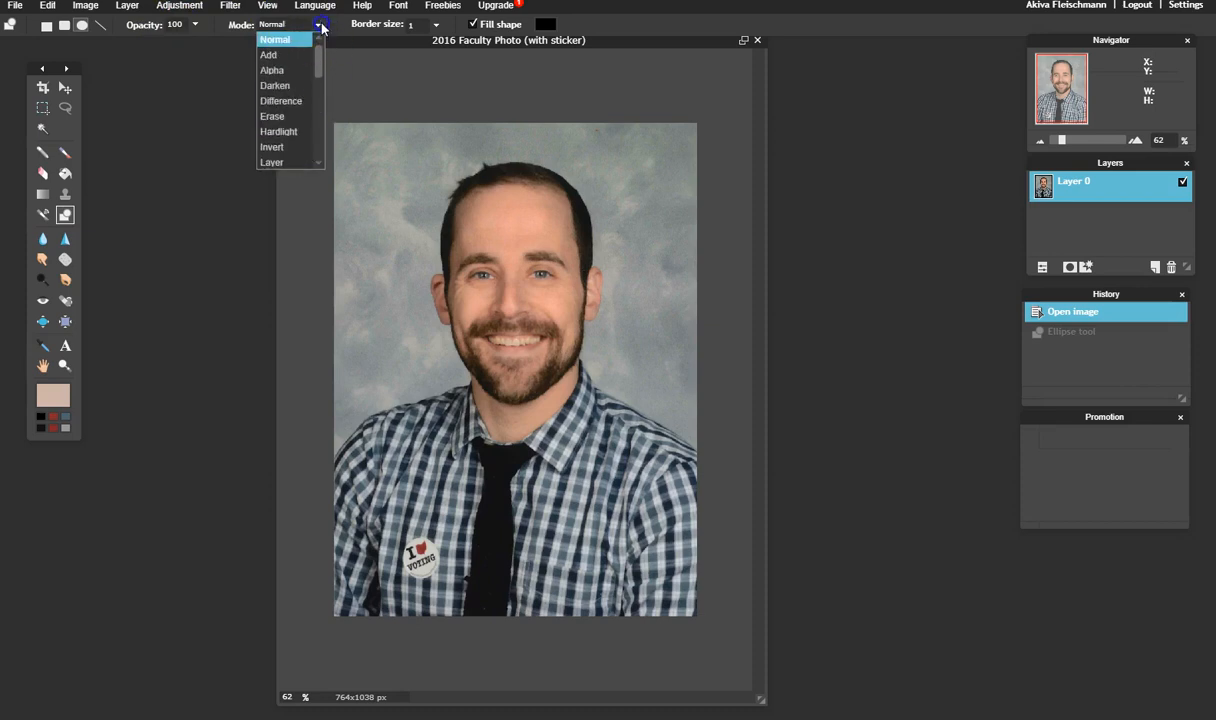
pyautogui.click(413, 23)
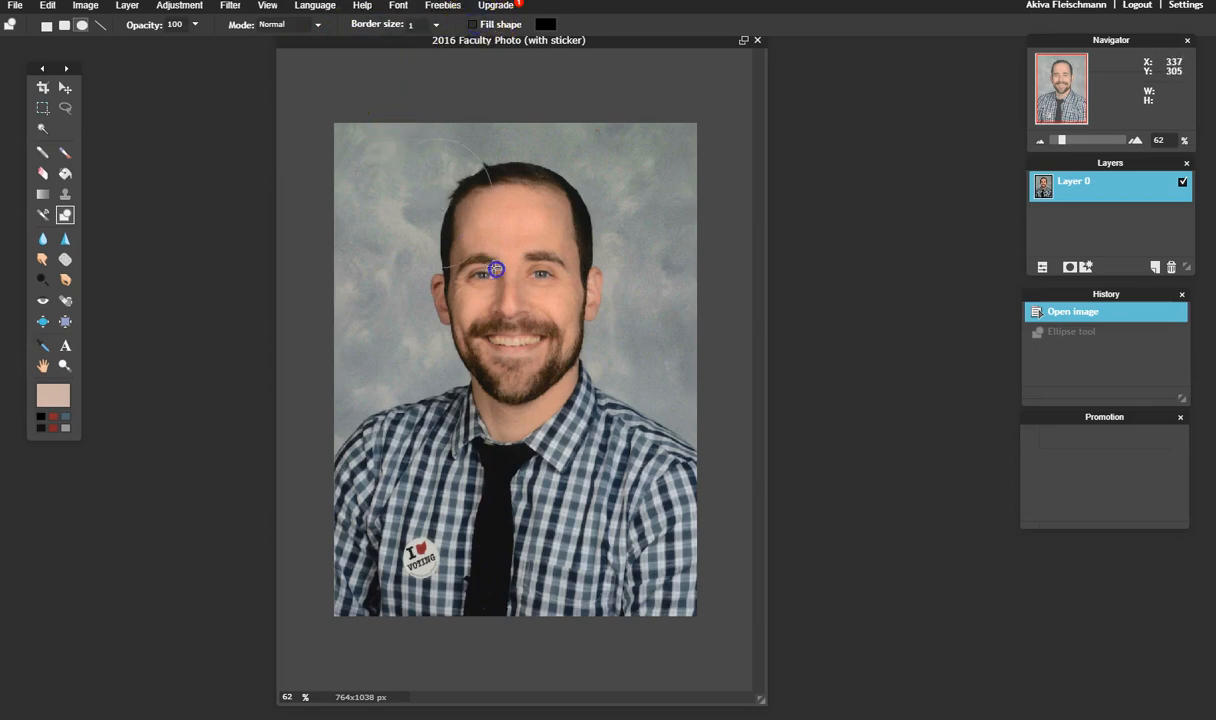
pyautogui.moveTo(493, 266); pyautogui.dragTo(498, 273)
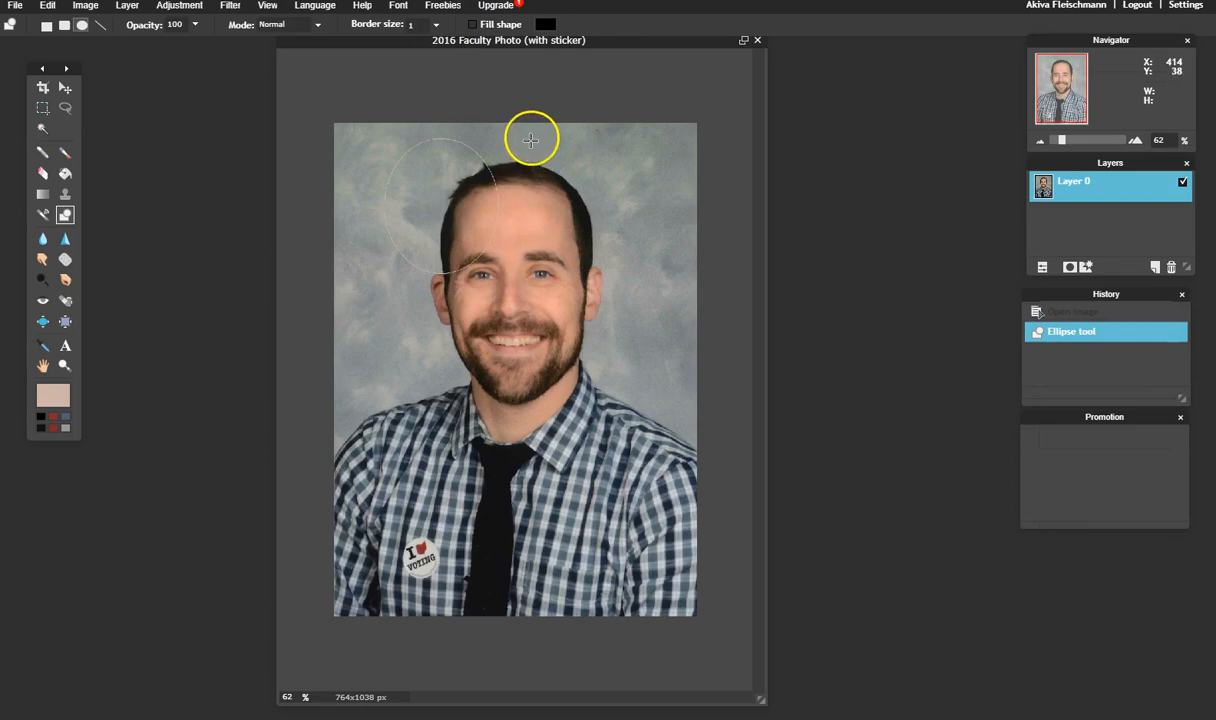
pyautogui.hotkey('ctrl', 'z')
pyautogui.click(471, 24)
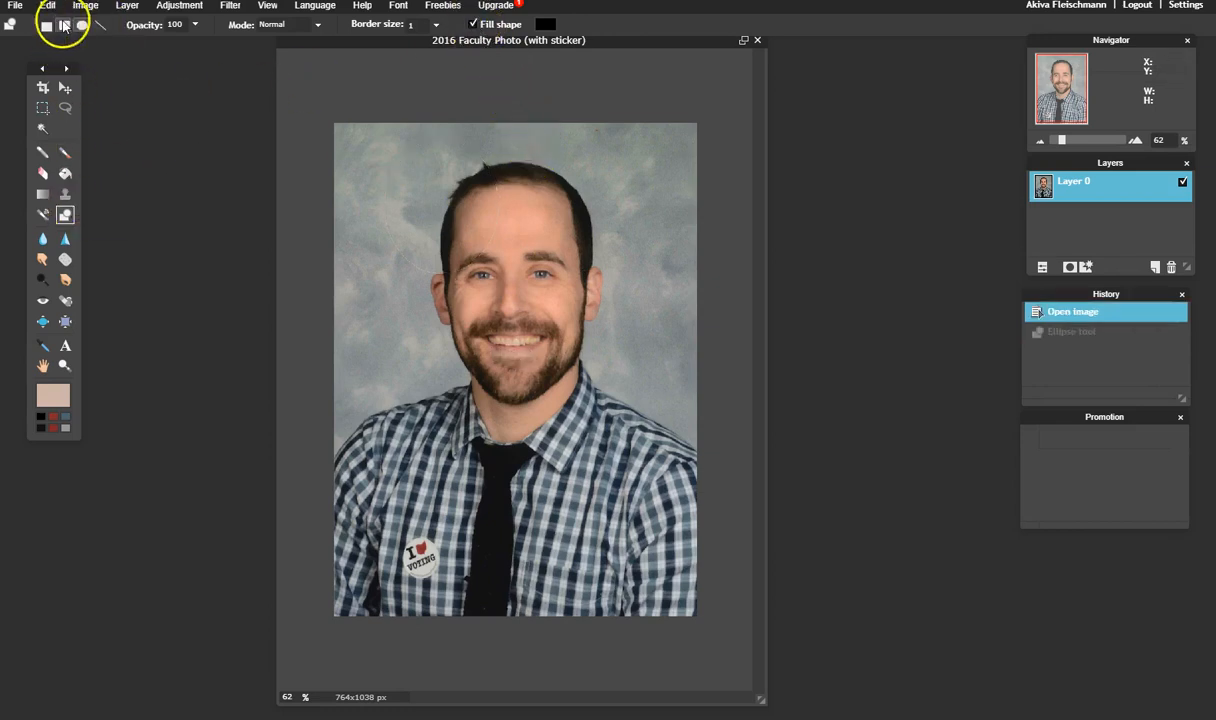
pyautogui.click(44, 26)
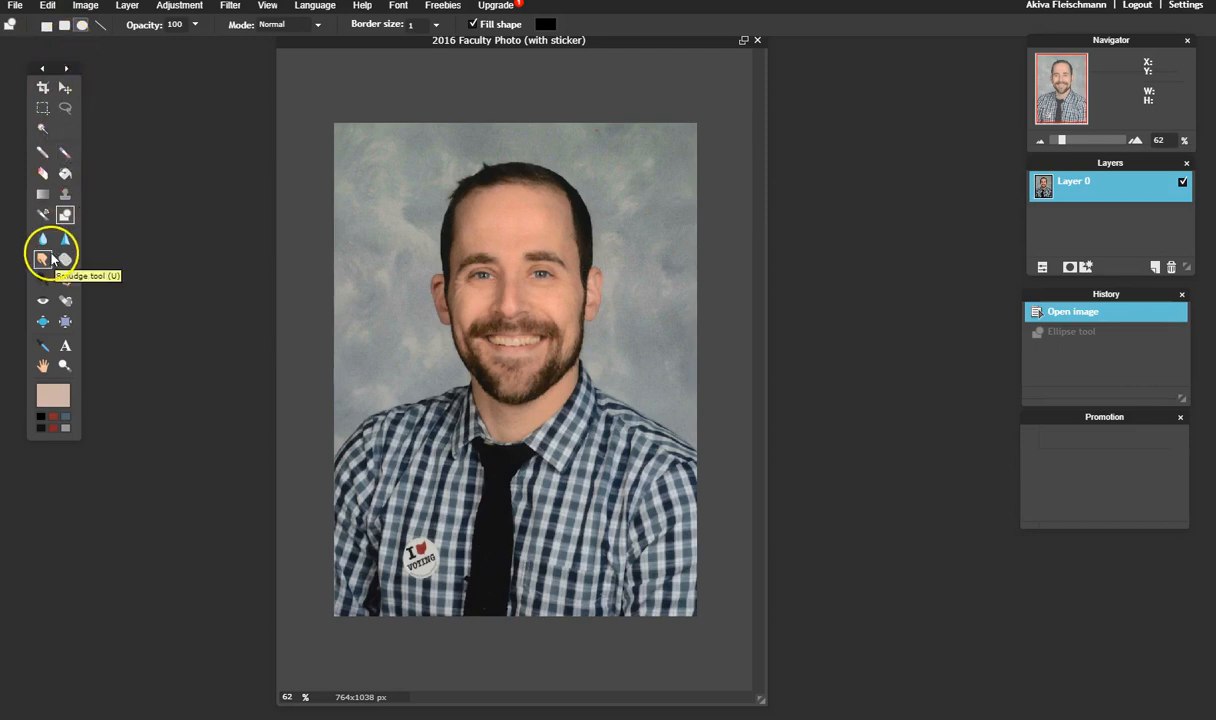
# Step: Bloat one eye and pinch the other, using size 150 and strength 50 for both tools
pyautogui.click(47, 327)
pyautogui.click(492, 281)
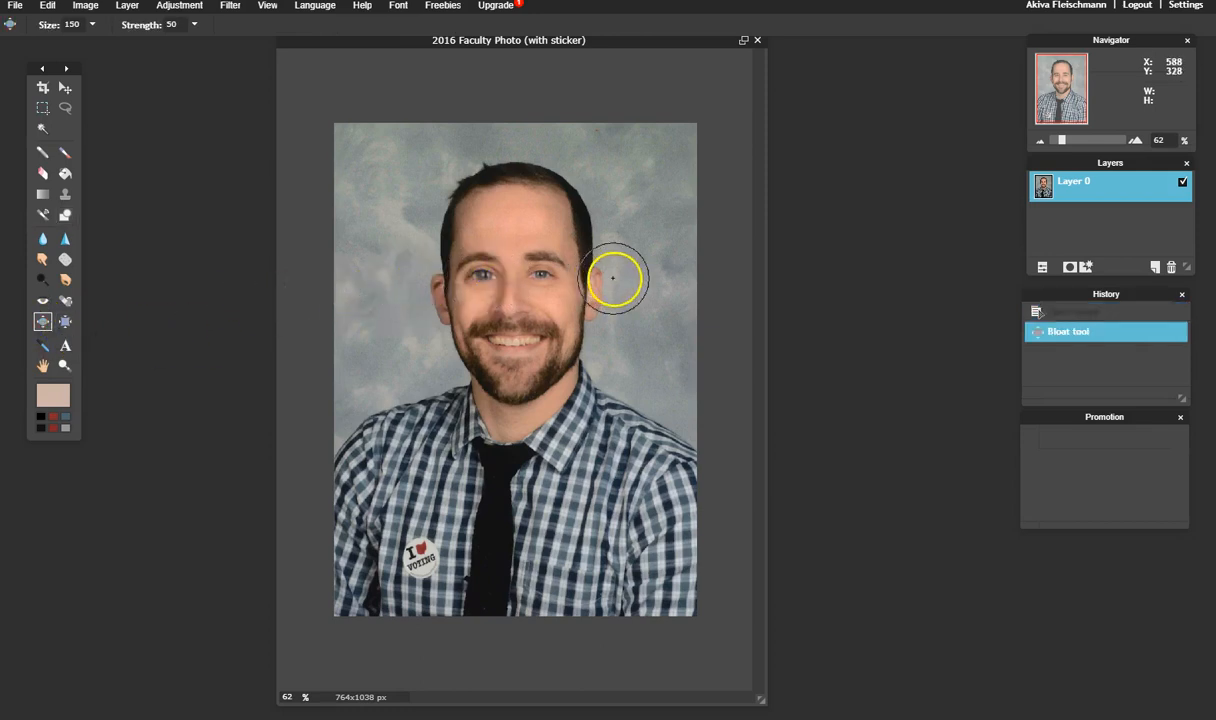
pyautogui.click(65, 321)
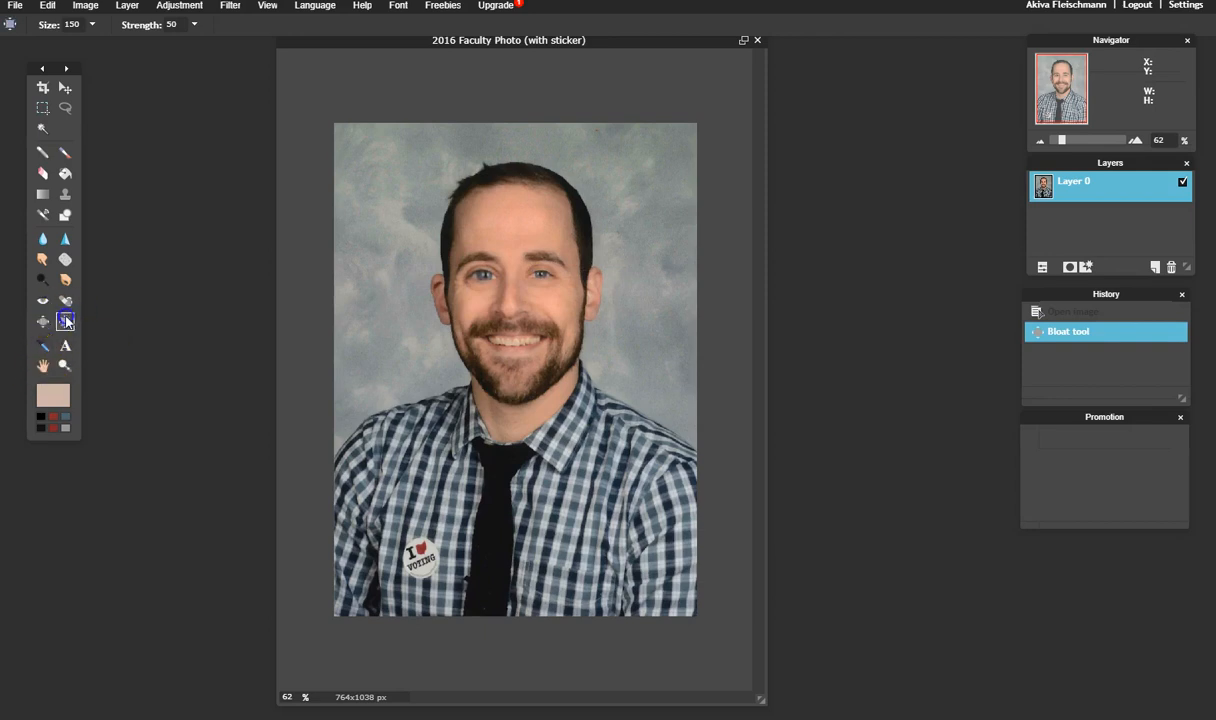
pyautogui.moveTo(516, 266); pyautogui.dragTo(540, 274)
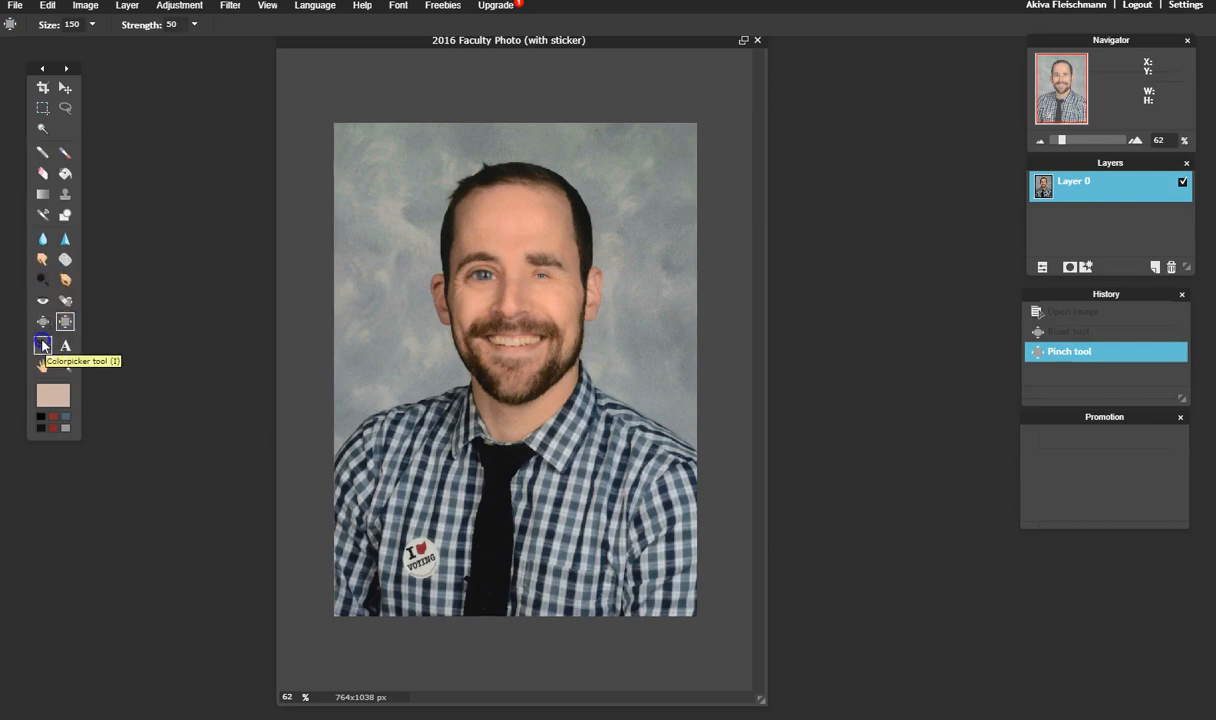
# Step: Sample the dark hair, the sticker's red shape and, zoomed in on the sticker, the shirt's grey-blue with the Colorpicker
pyautogui.click(43, 346)
pyautogui.click(447, 236)
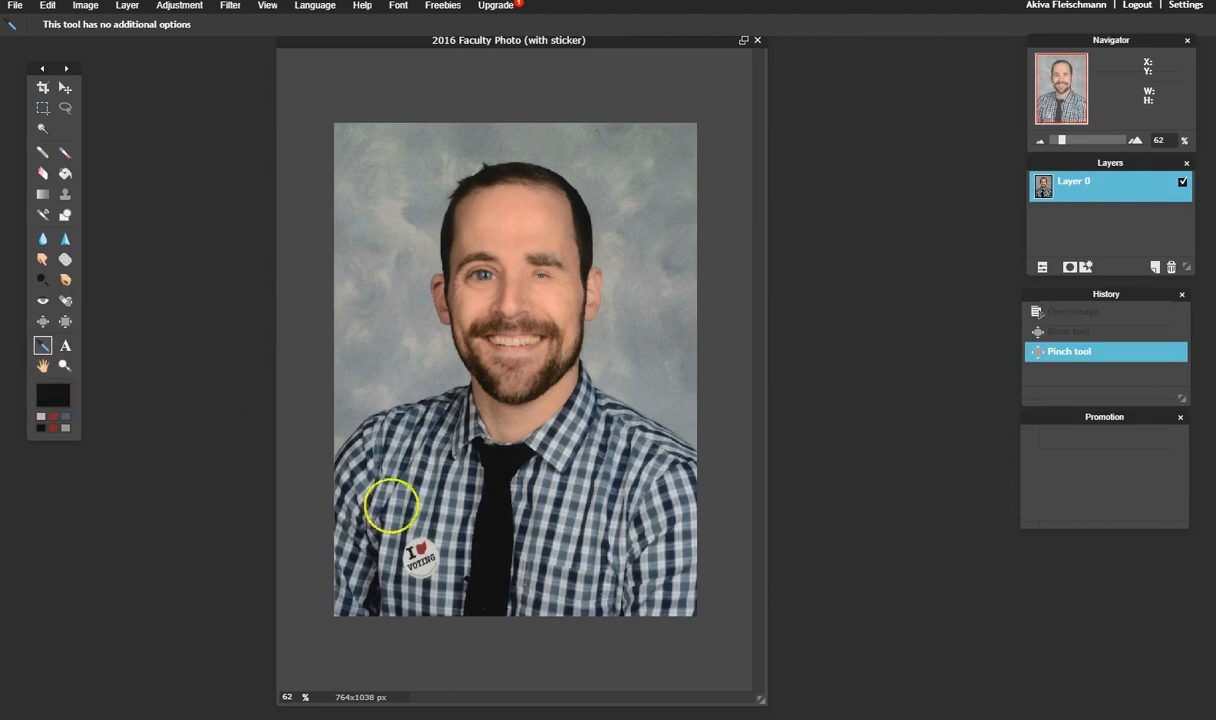
pyautogui.click(422, 547)
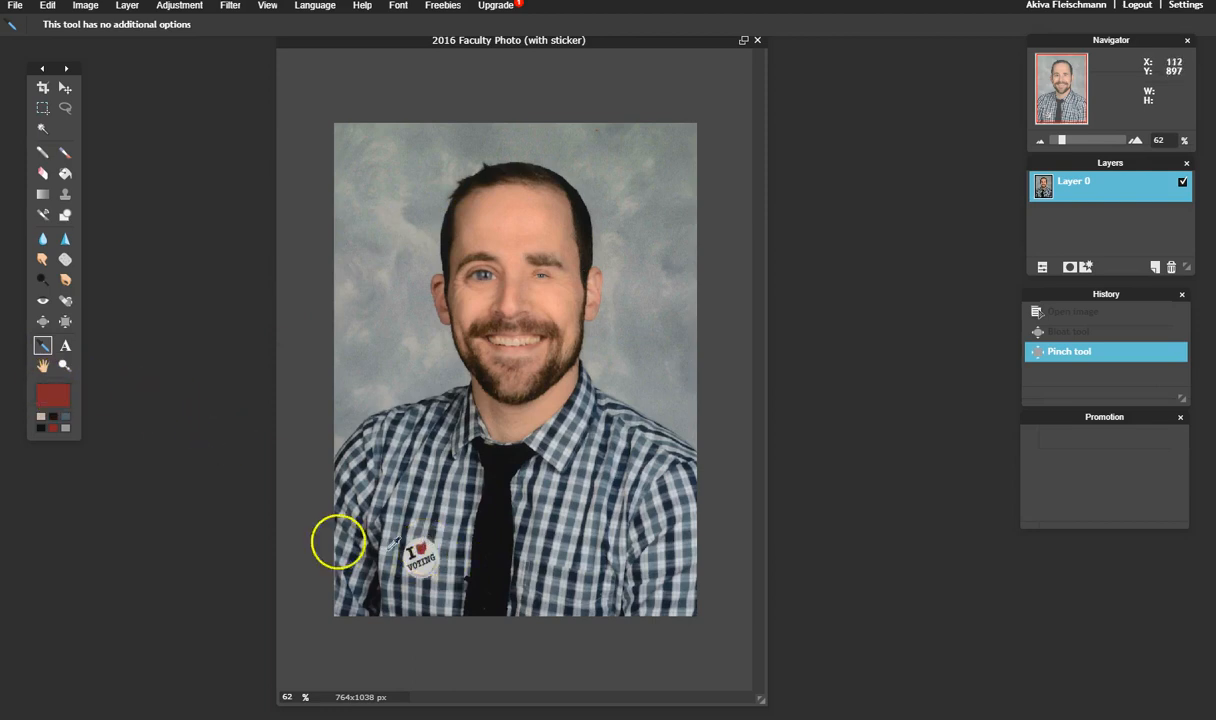
pyautogui.press('z')
pyautogui.moveTo(388, 509); pyautogui.dragTo(416, 519)
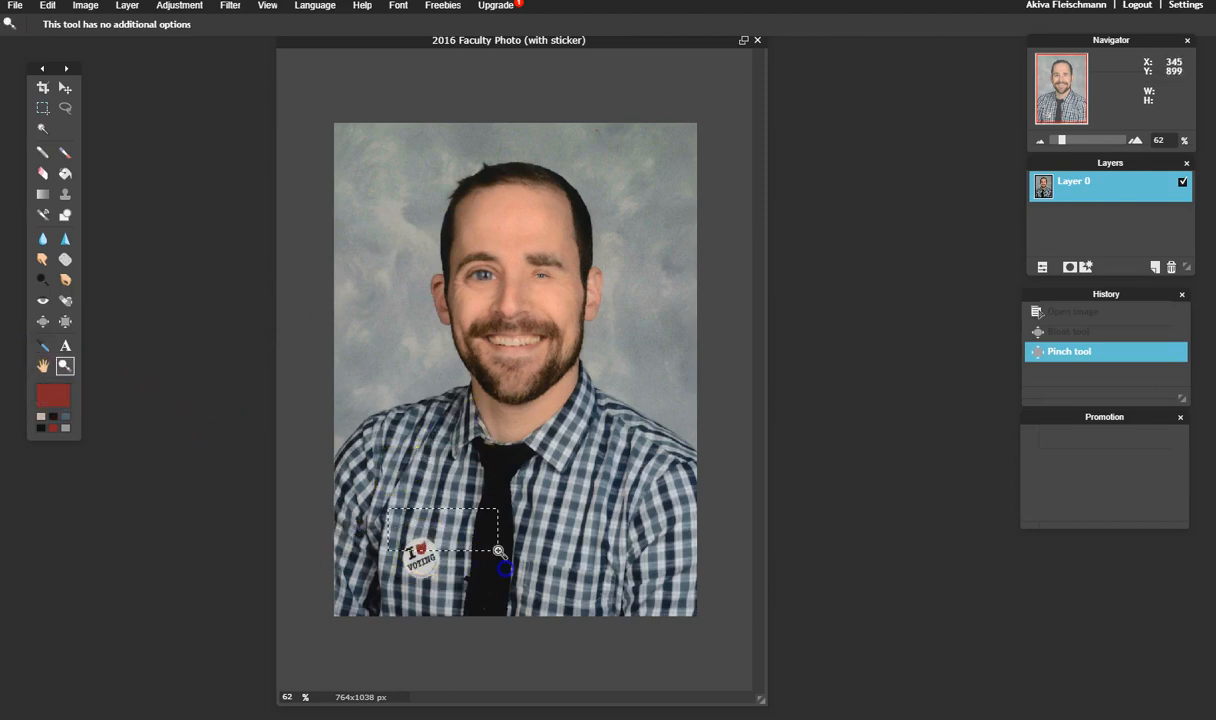
pyautogui.moveTo(498, 551); pyautogui.dragTo(500, 556)
pyautogui.click(52, 347)
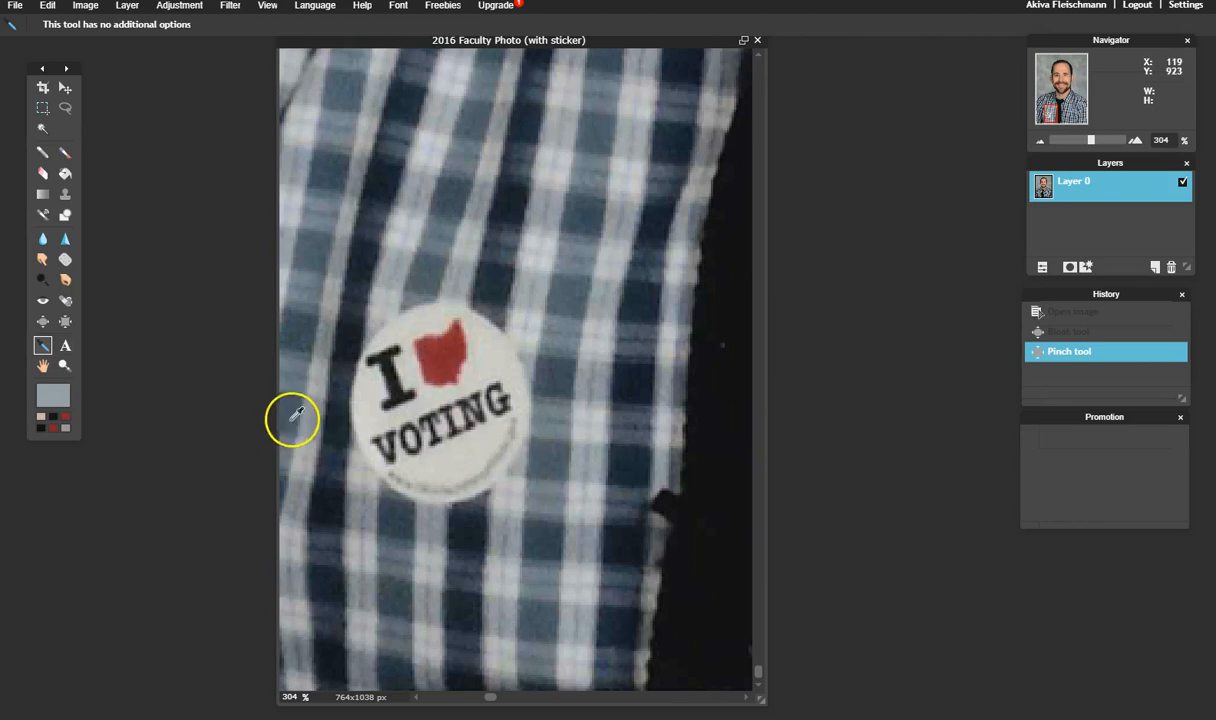
# Step: Try filling the sticker's red state shape with the sampled grey-blue at tolerance 35 and undo the fill
pyautogui.click(65, 173)
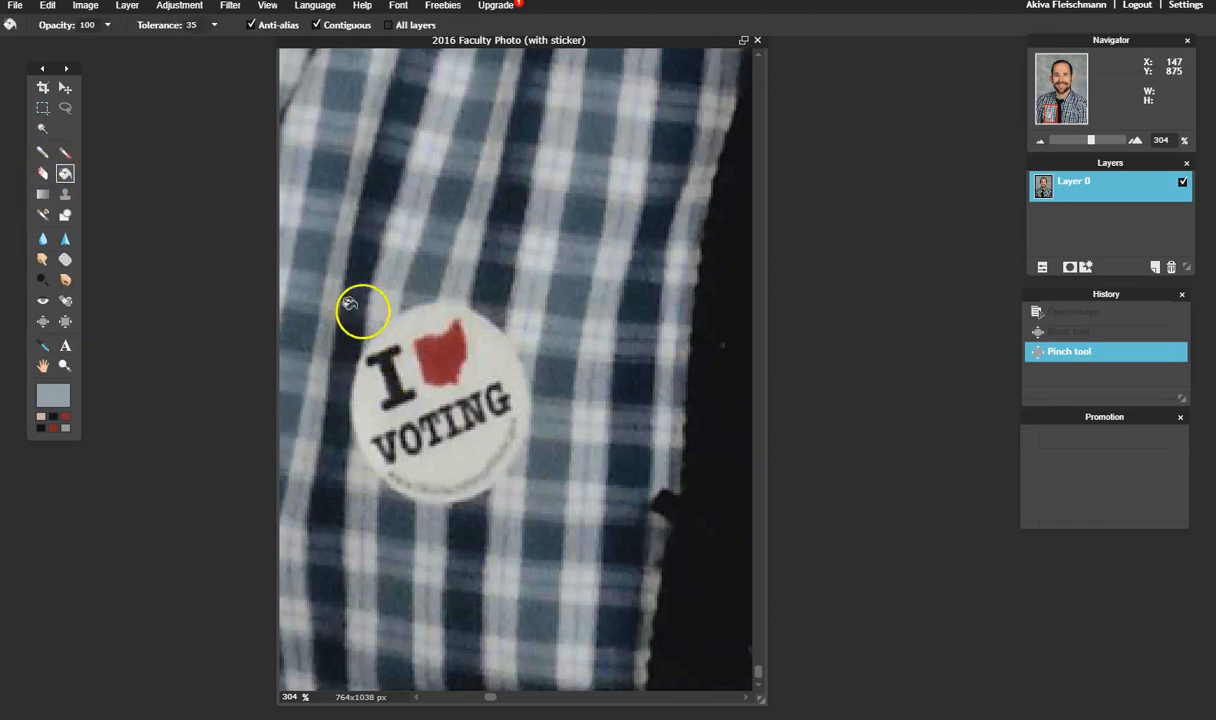
pyautogui.click(444, 346)
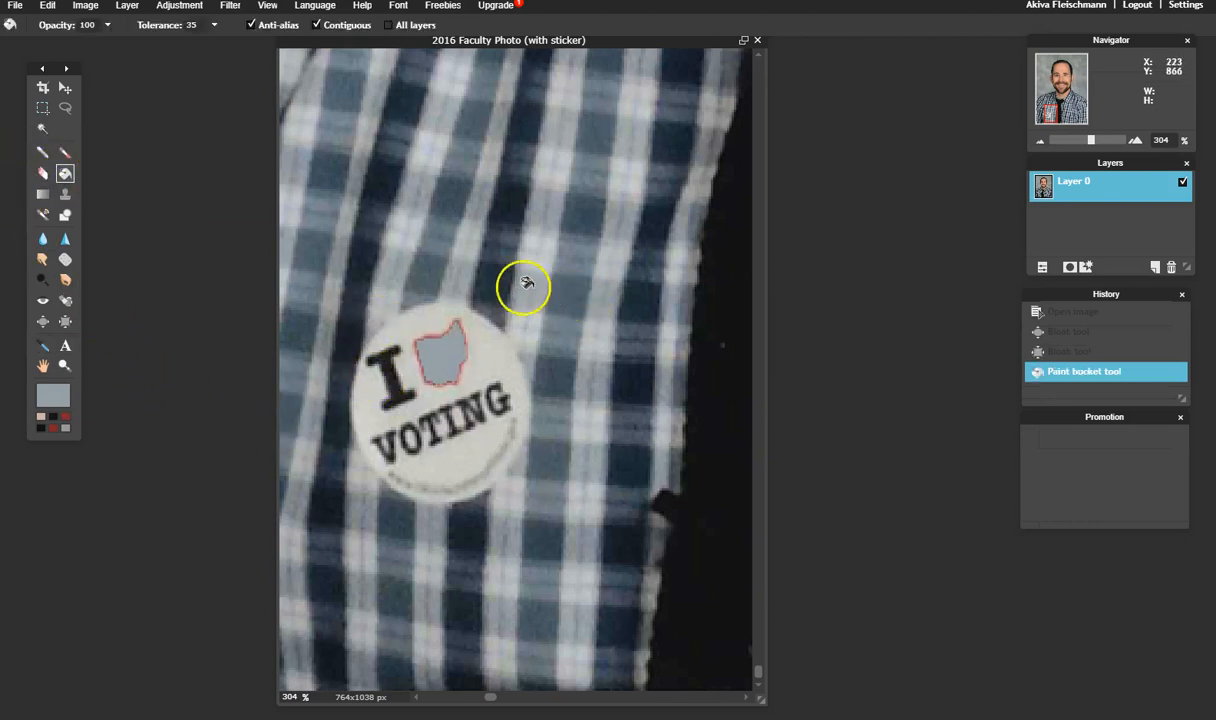
pyautogui.hotkey('ctrl', 'z')
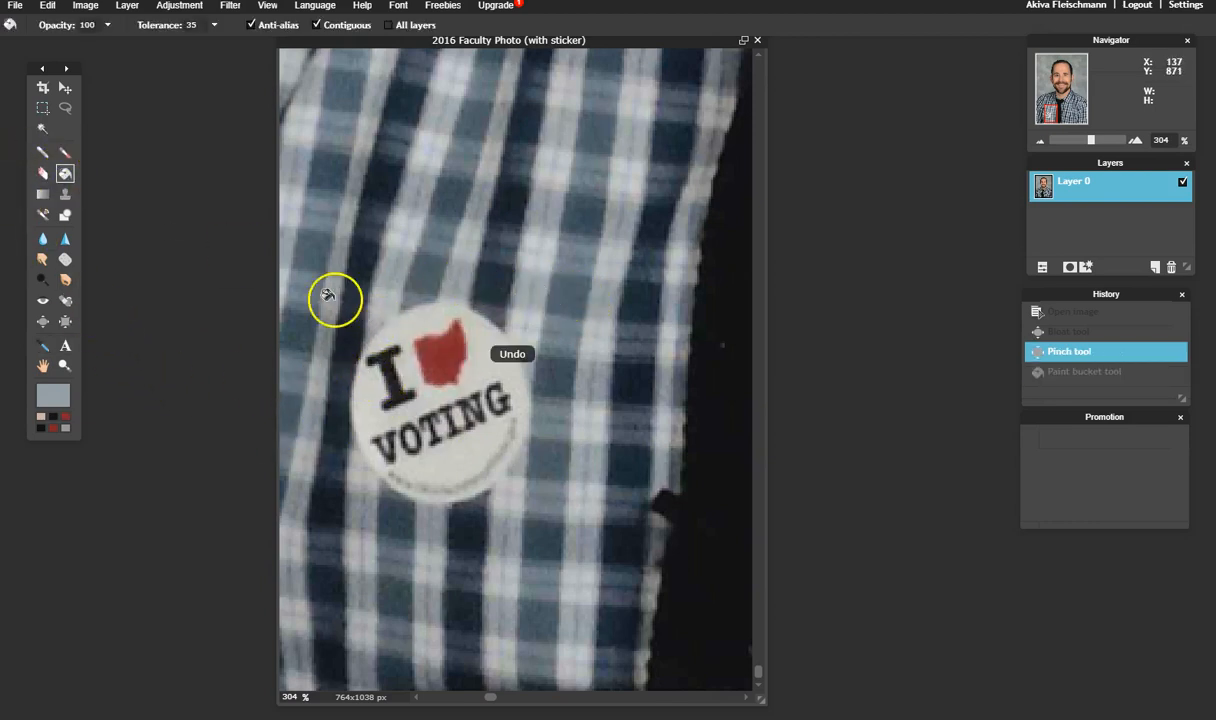
# Step: Blur the eyebrow above the enlarged eye, using brush size 50 and strength 100
pyautogui.click(42, 367)
pyautogui.moveTo(370, 282)
pyautogui.mouseDown()
pyautogui.moveTo(328, 293)
pyautogui.moveTo(353, 233)
pyautogui.moveTo(385, 300)
pyautogui.mouseUp()
pyautogui.click(65, 240)
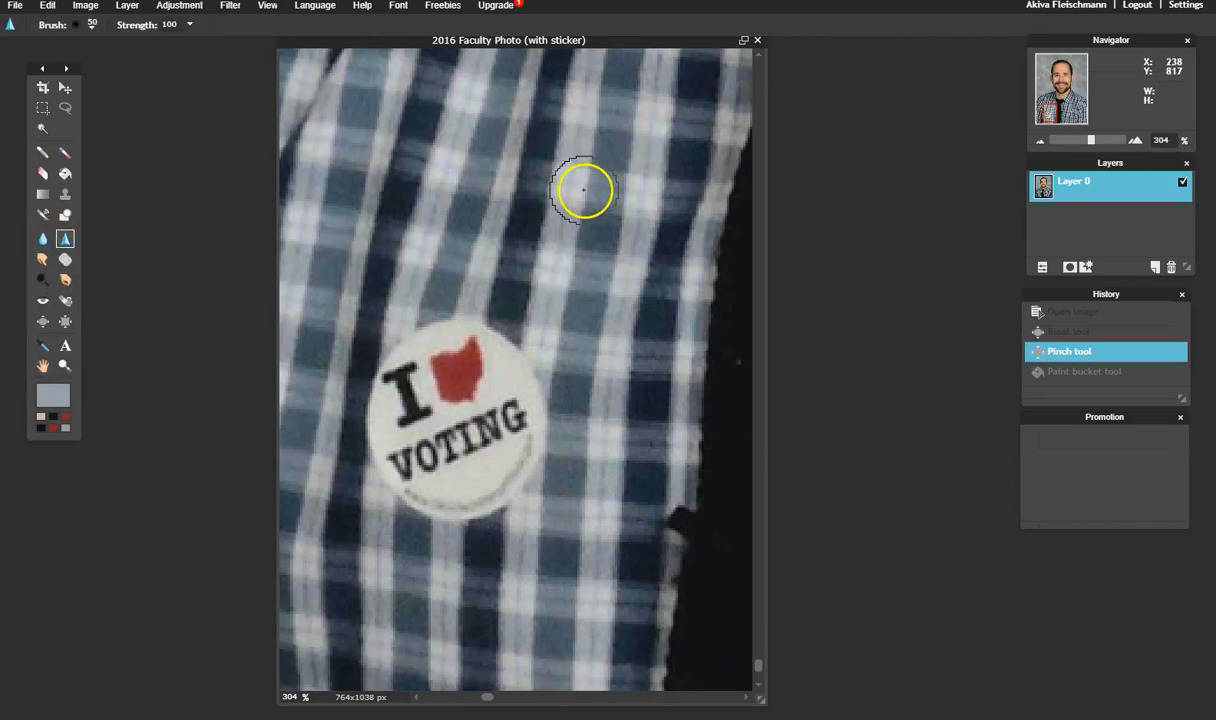
pyautogui.press('space')
pyautogui.moveTo(560, 254); pyautogui.dragTo(542, 377)
pyautogui.moveTo(509, 250); pyautogui.dragTo(510, 641)
pyautogui.moveTo(554, 315); pyautogui.dragTo(560, 316)
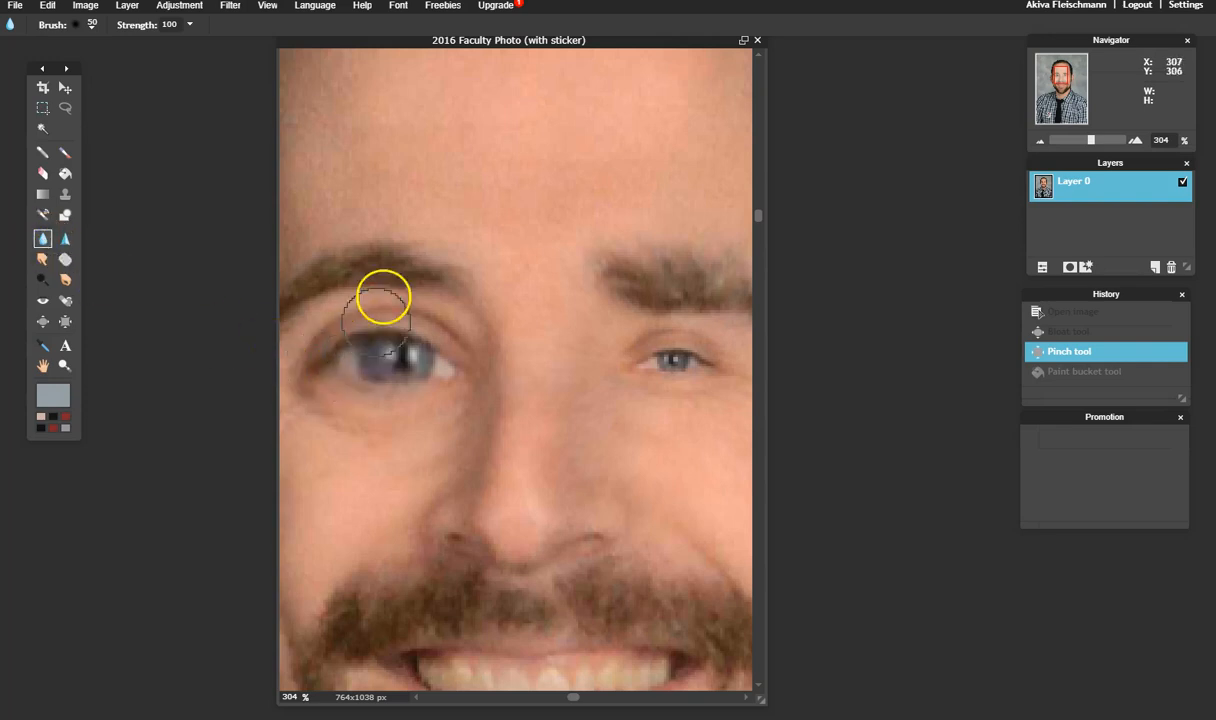
pyautogui.click(387, 266)
pyautogui.click(352, 272)
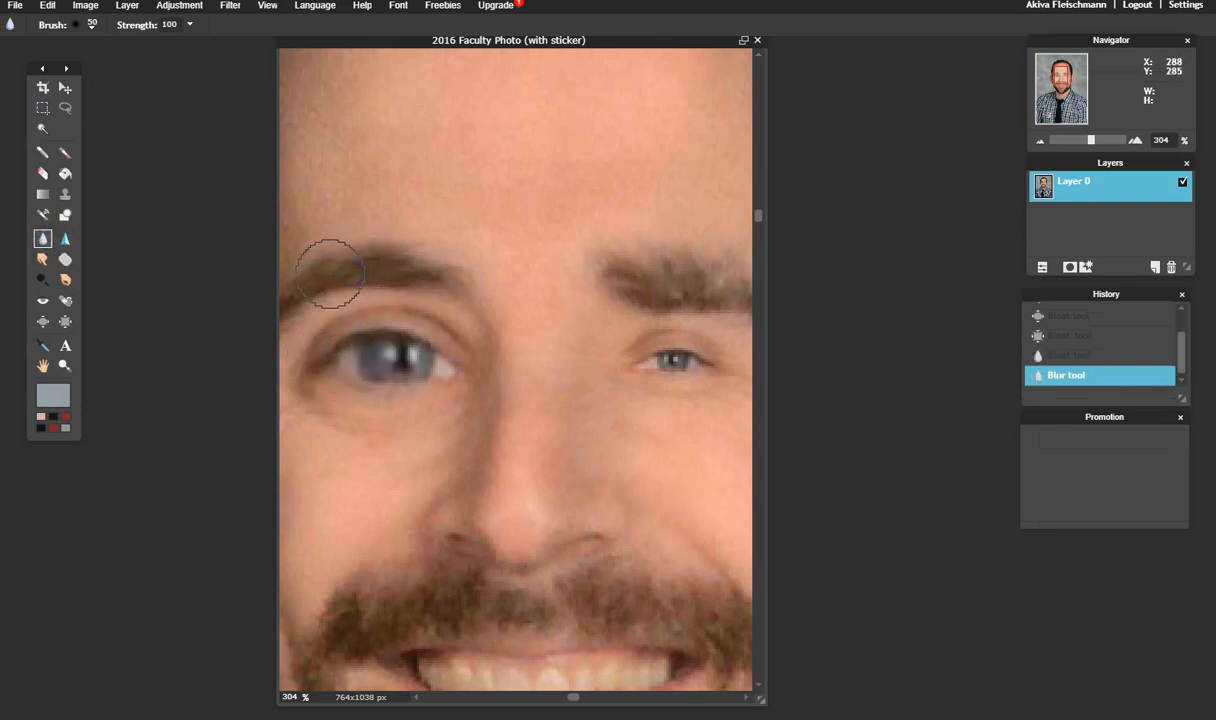
pyautogui.click(340, 275)
pyautogui.click(429, 277)
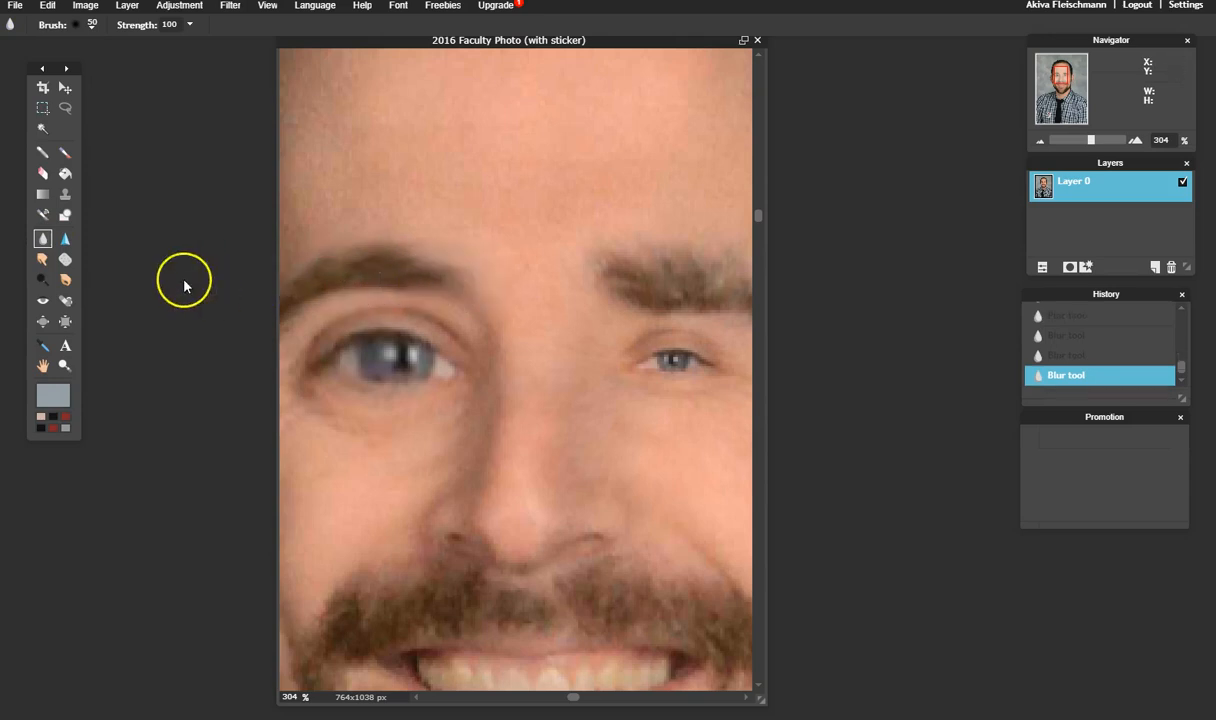
# Step: Try sharpening the eyebrow above the smaller eye with brush size 50 and strength 100, and undo all the strokes
pyautogui.click(66, 239)
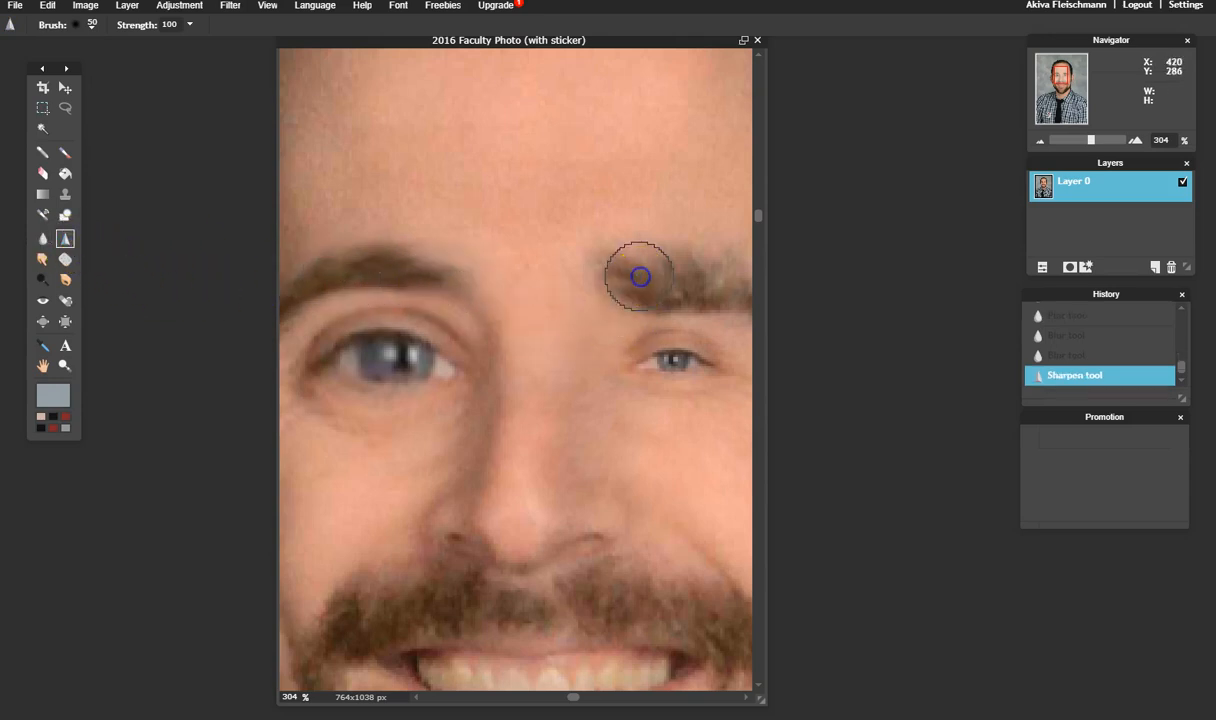
pyautogui.moveTo(641, 272); pyautogui.dragTo(616, 271)
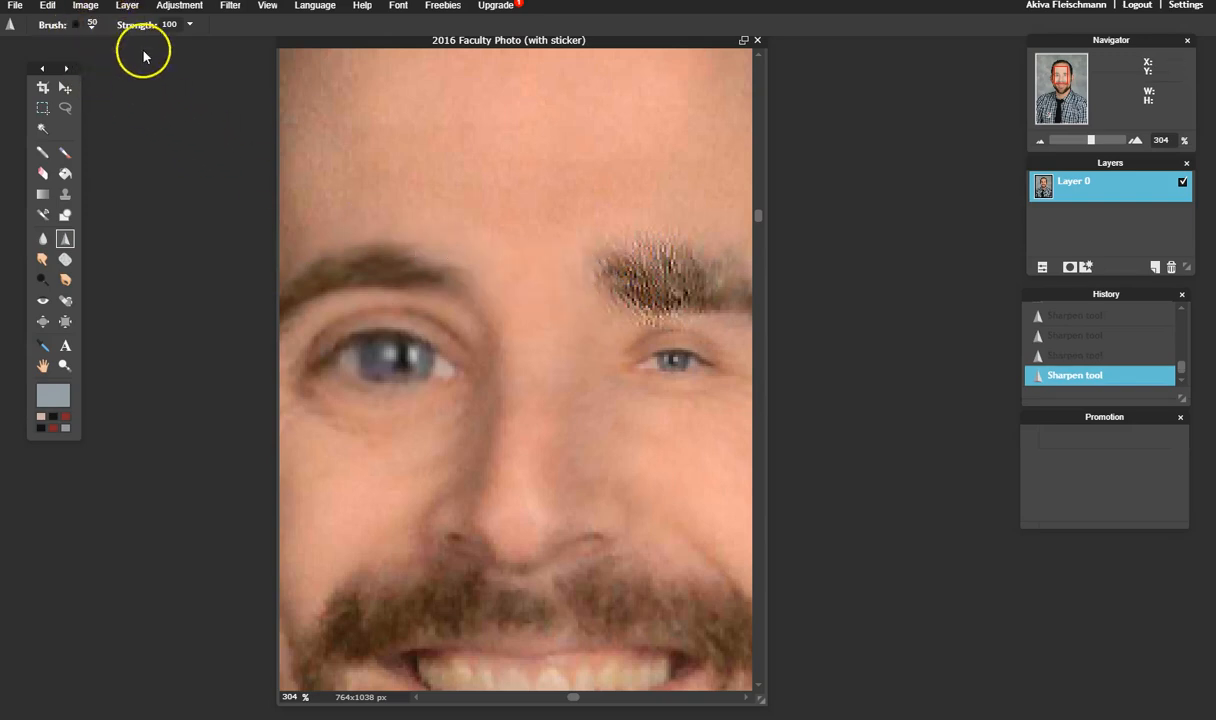
pyautogui.hotkey('ctrl', 'z')
pyautogui.hotkey('ctrl', 'z')
pyautogui.hotkey('ctrl', 'z')
pyautogui.hotkey('ctrl', 'z')
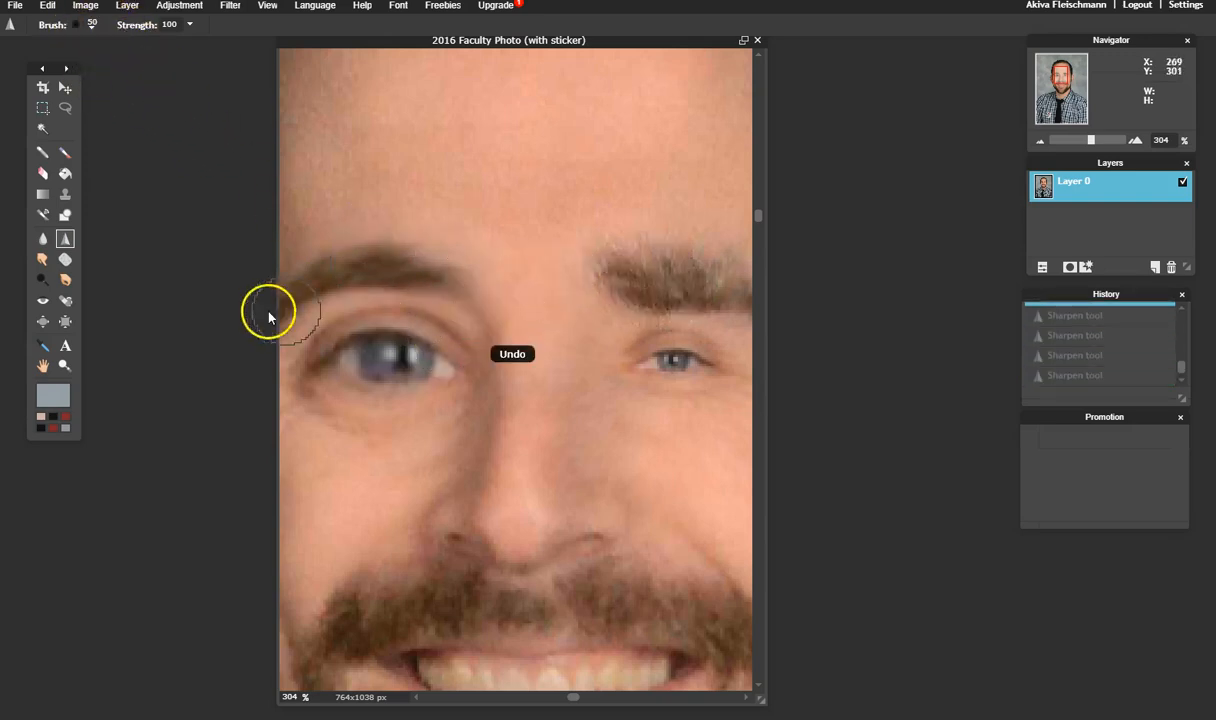
# Step: Smudge along the eyebrow above the enlarged eye out to its outer end, using brush size 50 and strength 50
pyautogui.click(42, 261)
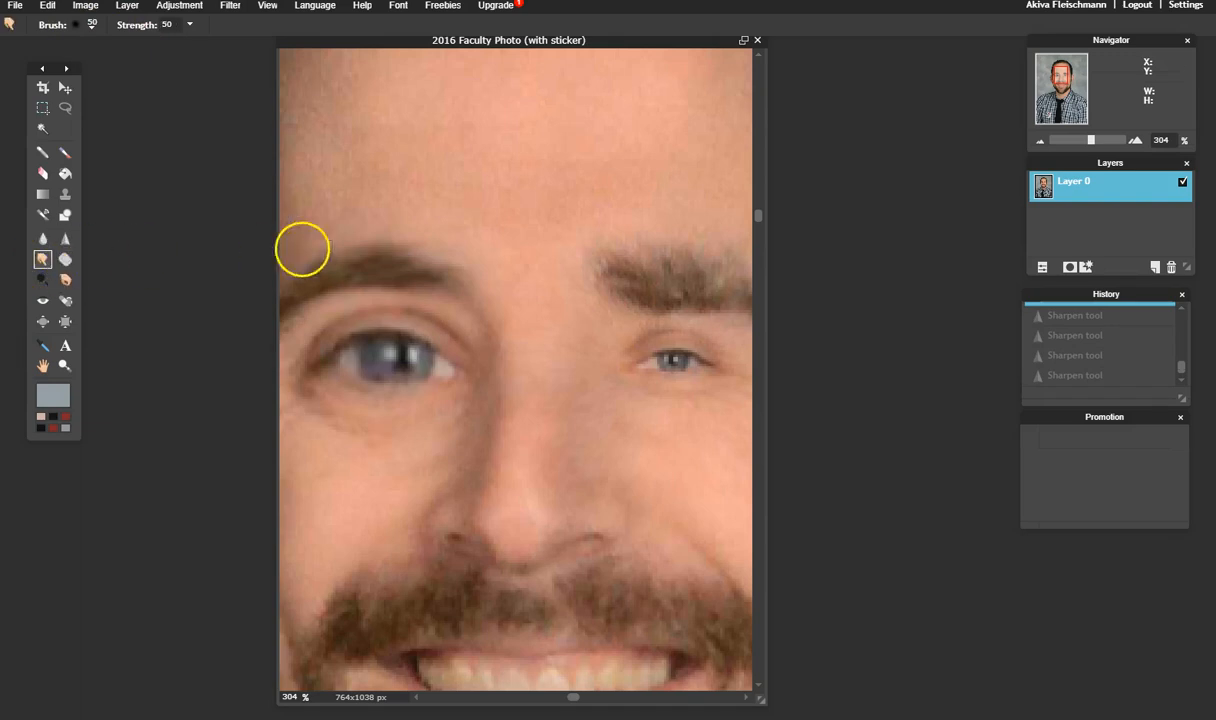
pyautogui.moveTo(356, 252)
pyautogui.mouseDown()
pyautogui.moveTo(414, 258)
pyautogui.moveTo(353, 252)
pyautogui.moveTo(317, 265)
pyautogui.moveTo(372, 242)
pyautogui.moveTo(446, 241)
pyautogui.moveTo(456, 256)
pyautogui.mouseUp()
pyautogui.click(318, 261)
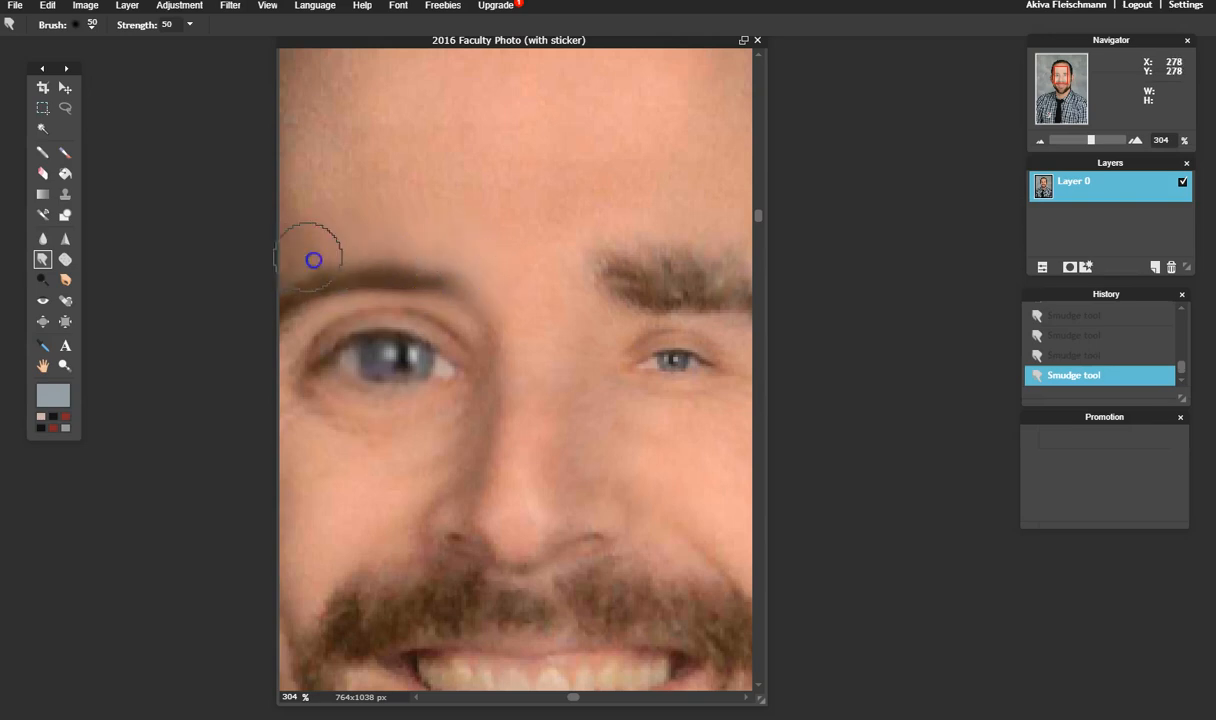
pyautogui.press('space')
pyautogui.moveTo(315, 263); pyautogui.dragTo(399, 245)
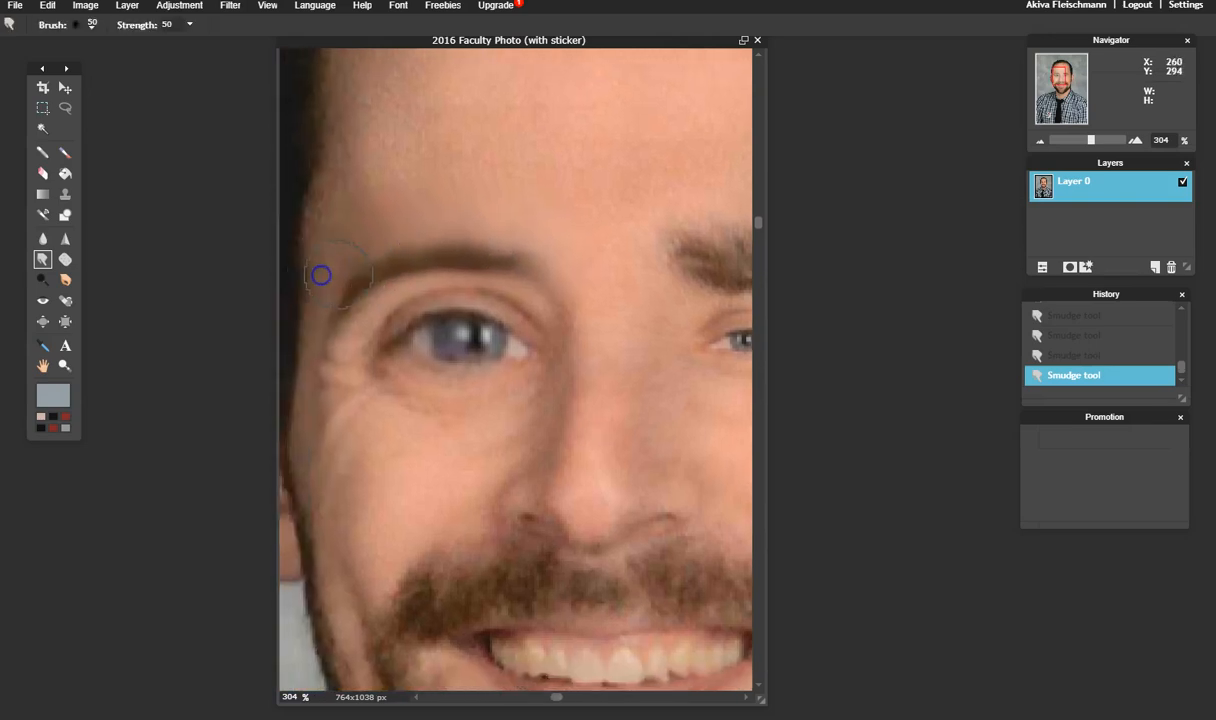
# Step: Smudge the inner end of the eyebrow above the smaller eye, using brush size 50 and strength 50
pyautogui.press('z')
pyautogui.click(390, 240)
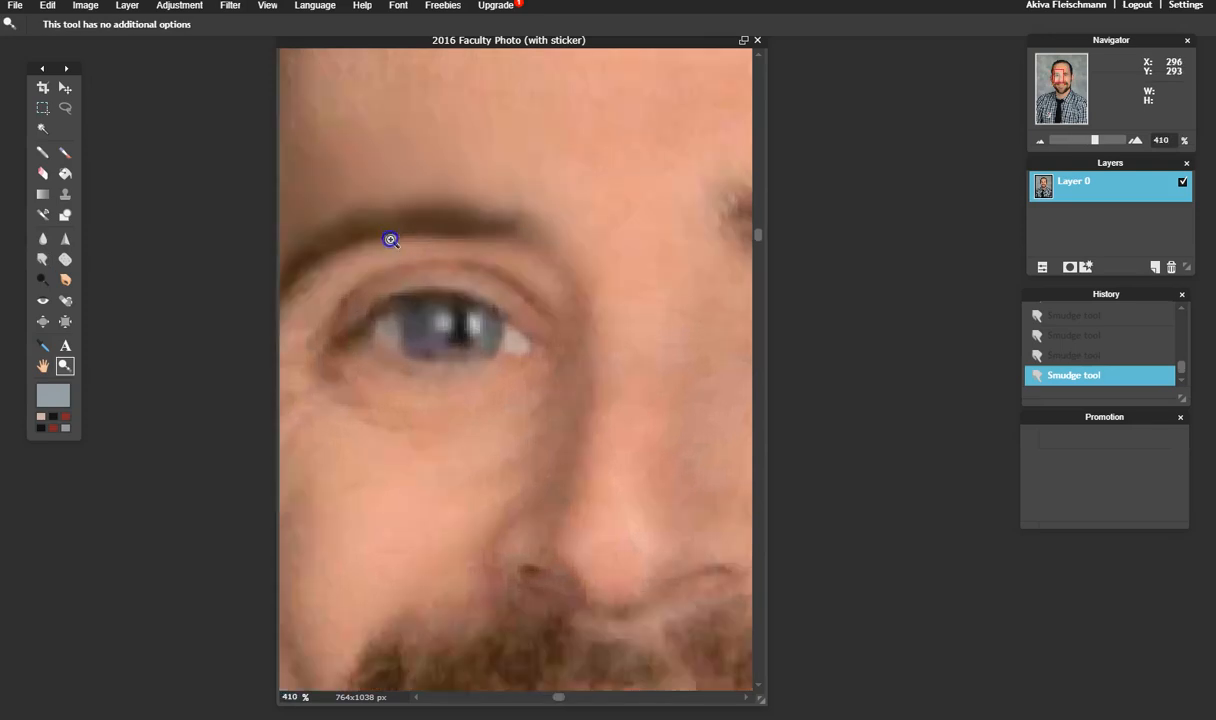
pyautogui.scroll(3, 427, 247)
pyautogui.scroll(-5, 434, 247)
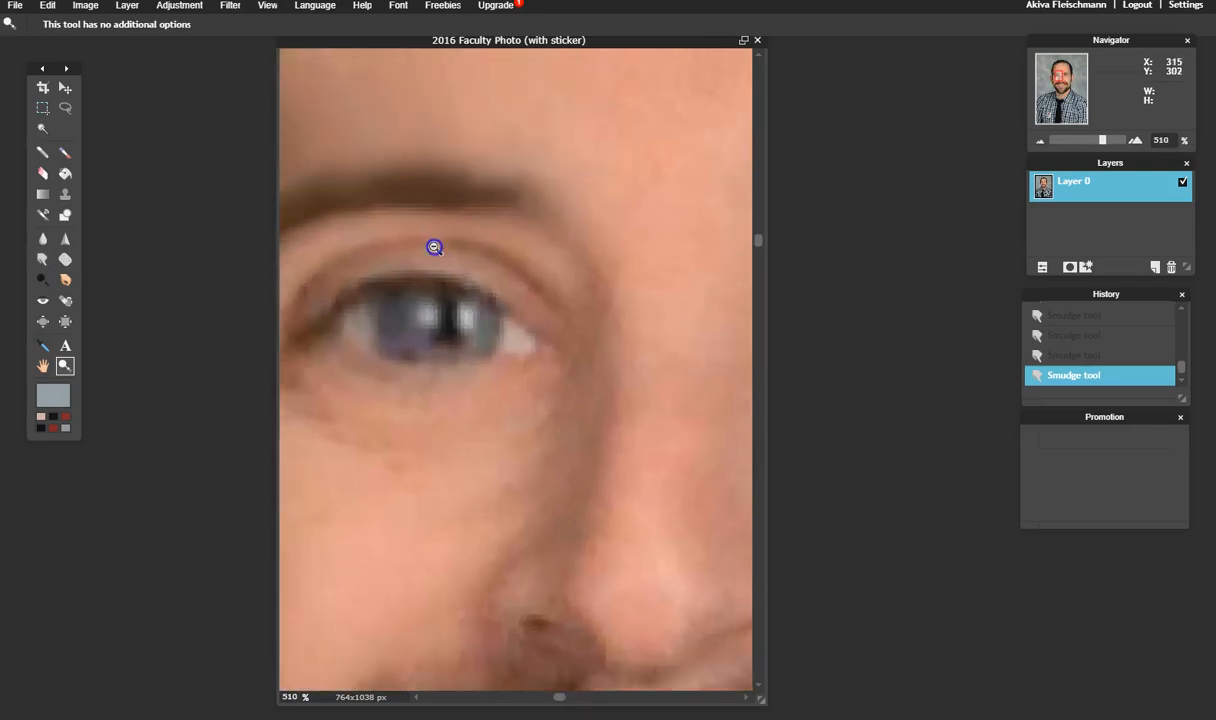
pyautogui.scroll(-3, 434, 247)
pyautogui.scroll(-2, 564, 244)
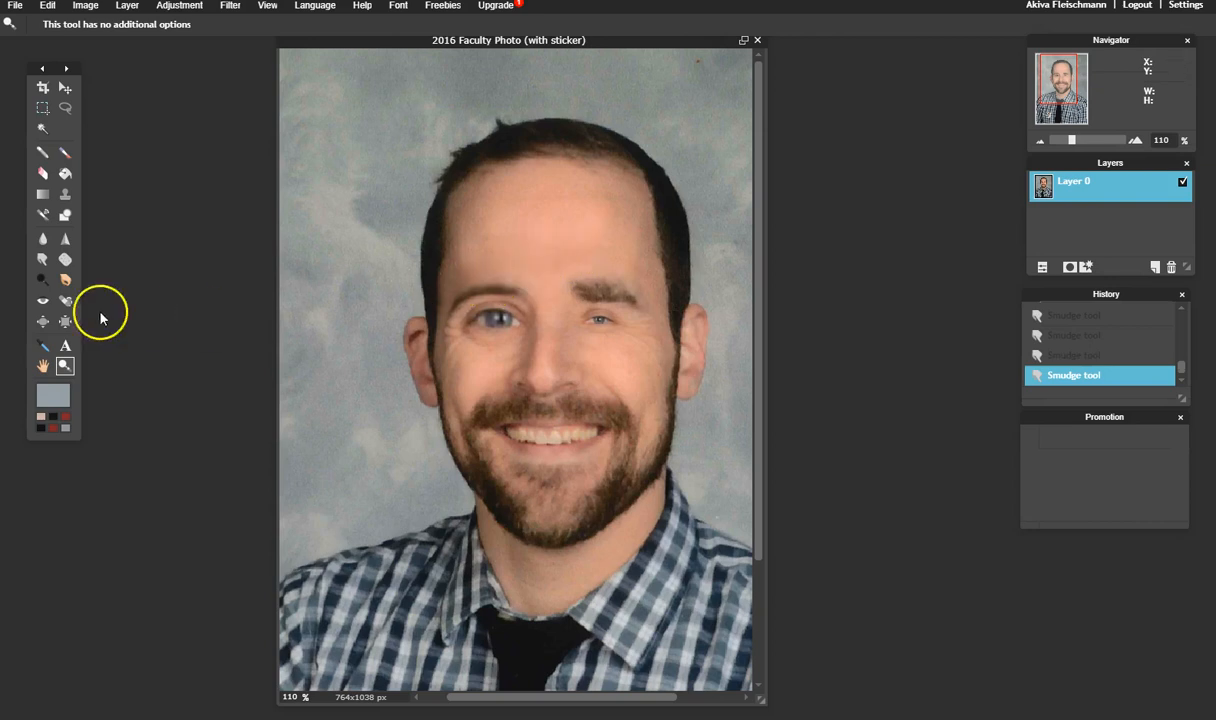
pyautogui.click(42, 259)
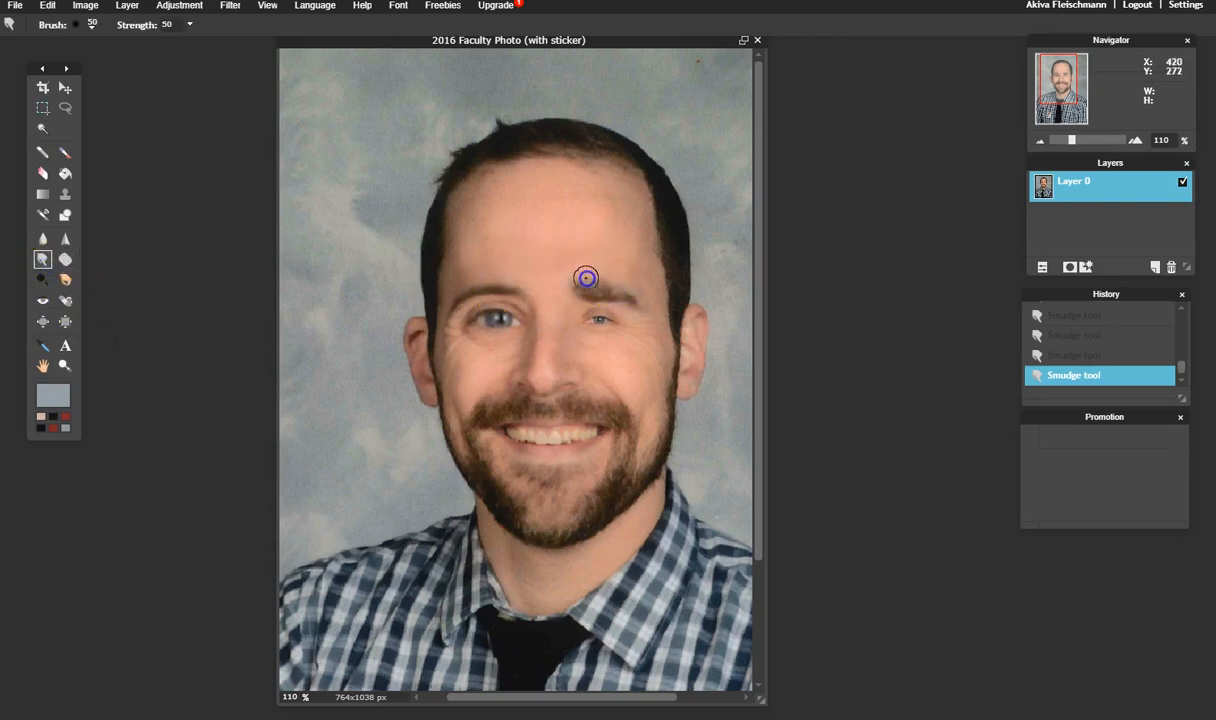
# Step: Try saturating the skin beside the smaller eye with the Sponge tool at brush size 50 and strength 25, and undo it
pyautogui.click(63, 260)
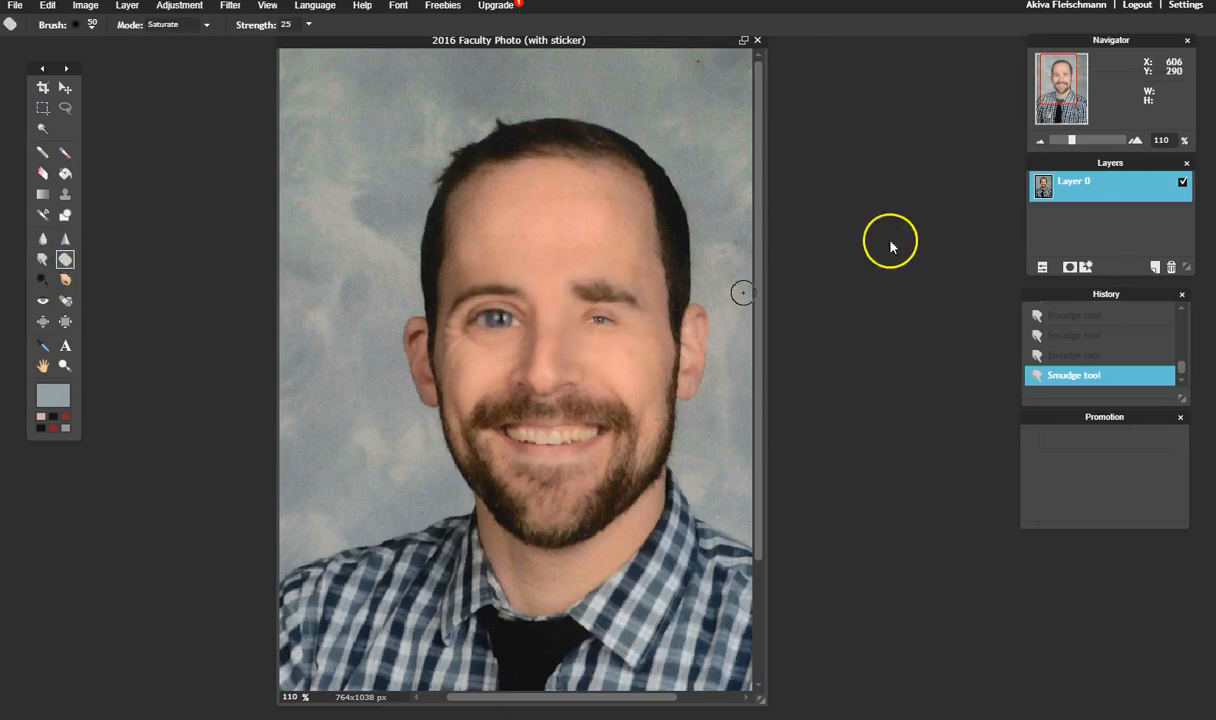
pyautogui.moveTo(1077, 144); pyautogui.dragTo(1084, 141)
pyautogui.press('space')
pyautogui.moveTo(752, 212); pyautogui.dragTo(425, 270)
pyautogui.moveTo(559, 330); pyautogui.dragTo(540, 312)
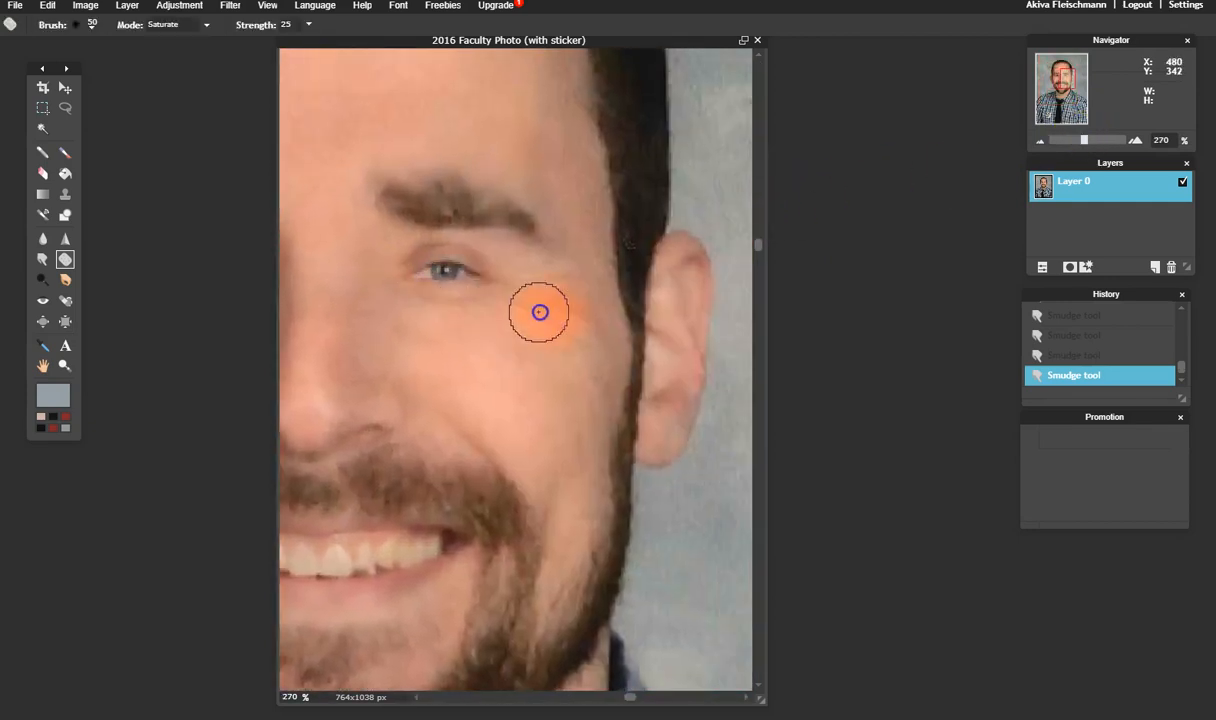
pyautogui.hotkey('ctrl', 'z')
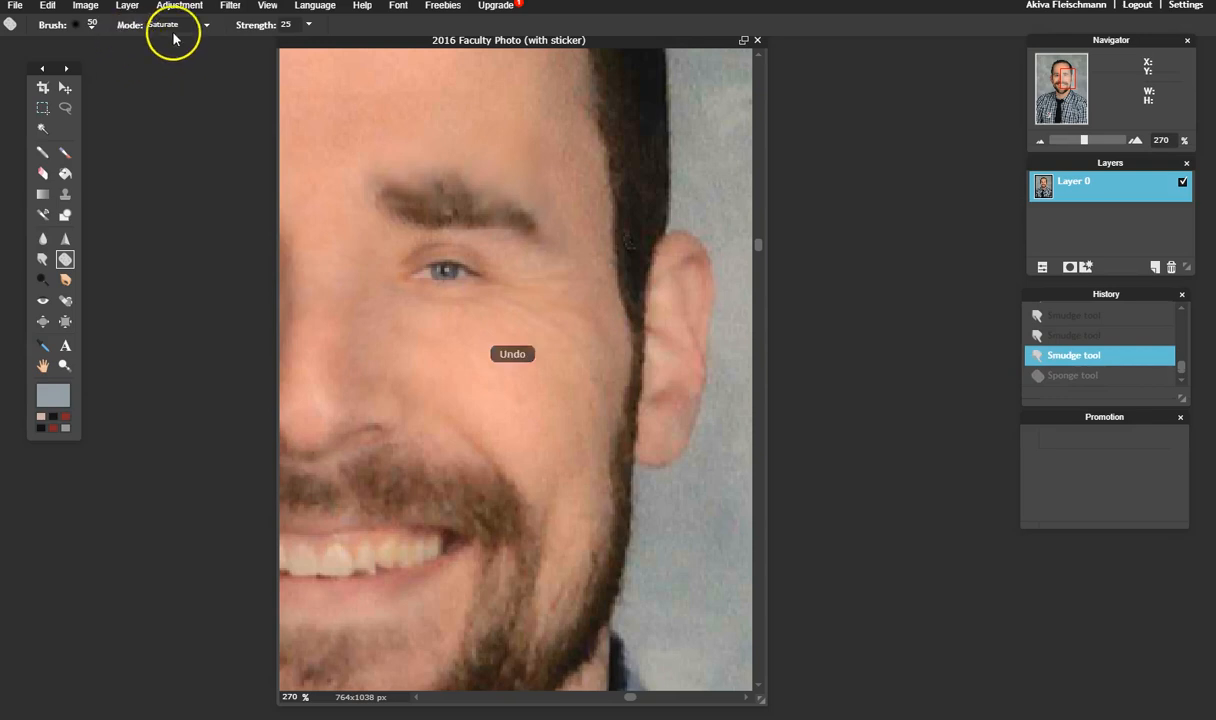
# Step: Switch the Sponge tool to Desaturate and try it on the skin beside the smaller eye, undoing the first stroke
pyautogui.click(203, 28)
pyautogui.click(182, 43)
pyautogui.moveTo(586, 272)
pyautogui.mouseDown()
pyautogui.moveTo(535, 284)
pyautogui.moveTo(549, 250)
pyautogui.moveTo(562, 250)
pyautogui.moveTo(539, 268)
pyautogui.moveTo(511, 372)
pyautogui.moveTo(547, 265)
pyautogui.moveTo(507, 276)
pyautogui.moveTo(460, 253)
pyautogui.moveTo(657, 243)
pyautogui.moveTo(553, 276)
pyautogui.moveTo(641, 286)
pyautogui.moveTo(640, 246)
pyautogui.mouseUp()
pyautogui.hotkey('ctrl', 'z')
pyautogui.click(532, 277)
# Step: Set the sponge brush to size 15, desaturate the skin around the smaller eye's outer corner and undo the last strokes
pyautogui.click(91, 27)
pyautogui.click(158, 58)
pyautogui.moveTo(527, 306)
pyautogui.mouseDown()
pyautogui.moveTo(630, 327)
pyautogui.moveTo(562, 329)
pyautogui.moveTo(660, 357)
pyautogui.mouseUp()
pyautogui.hotkey('ctrl', 'z')
pyautogui.hotkey('ctrl', 'z')
pyautogui.moveTo(561, 311); pyautogui.dragTo(452, 270)
pyautogui.hotkey('ctrl', 'z')
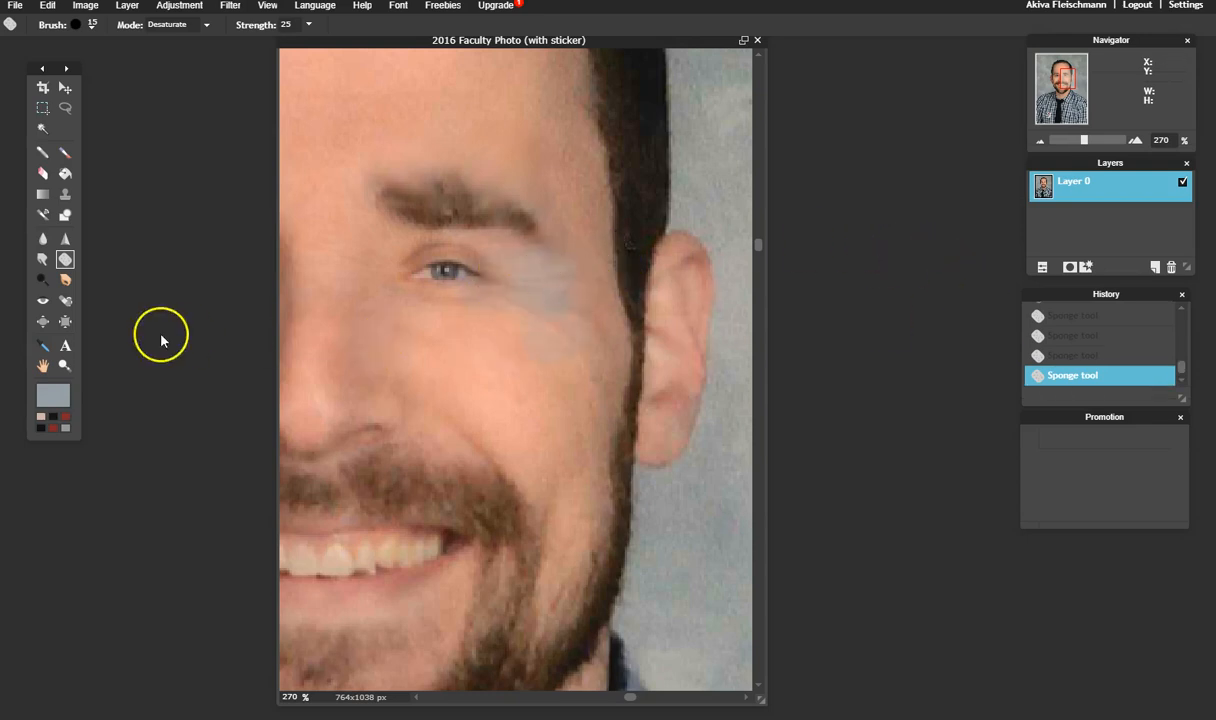
pyautogui.hotkey('ctrl', 'z')
pyautogui.hotkey('ctrl', 'z')
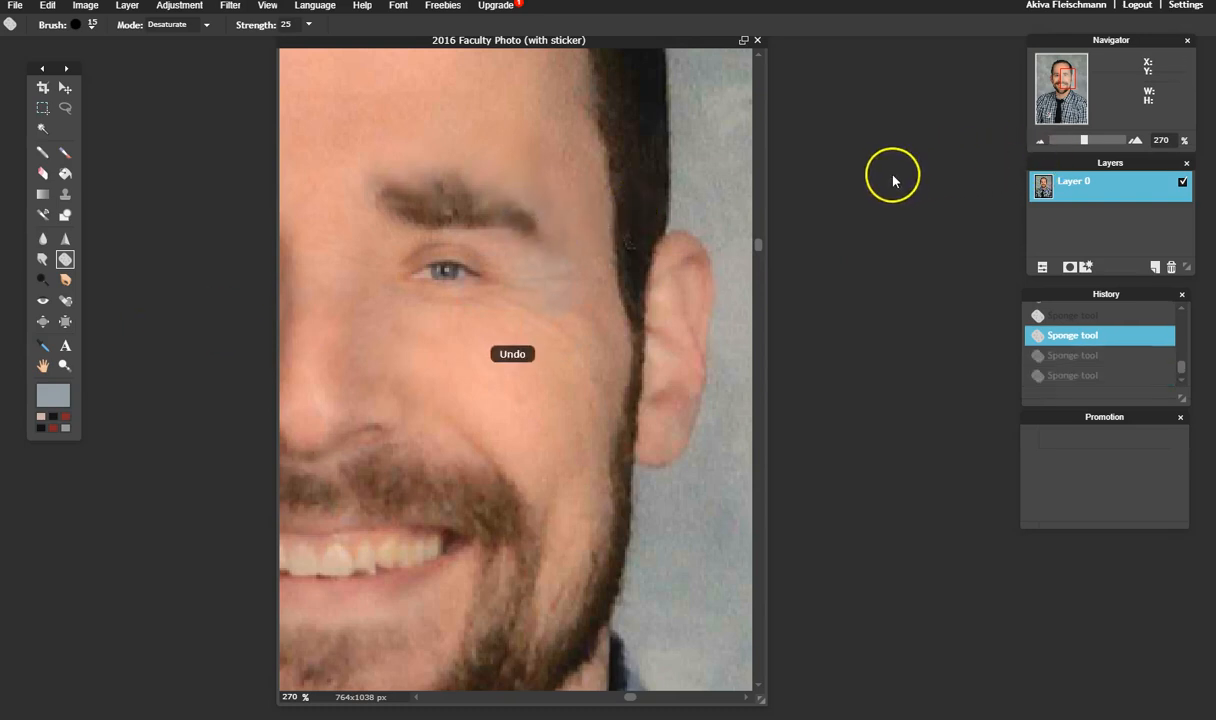
pyautogui.hotkey('ctrl', 'z')
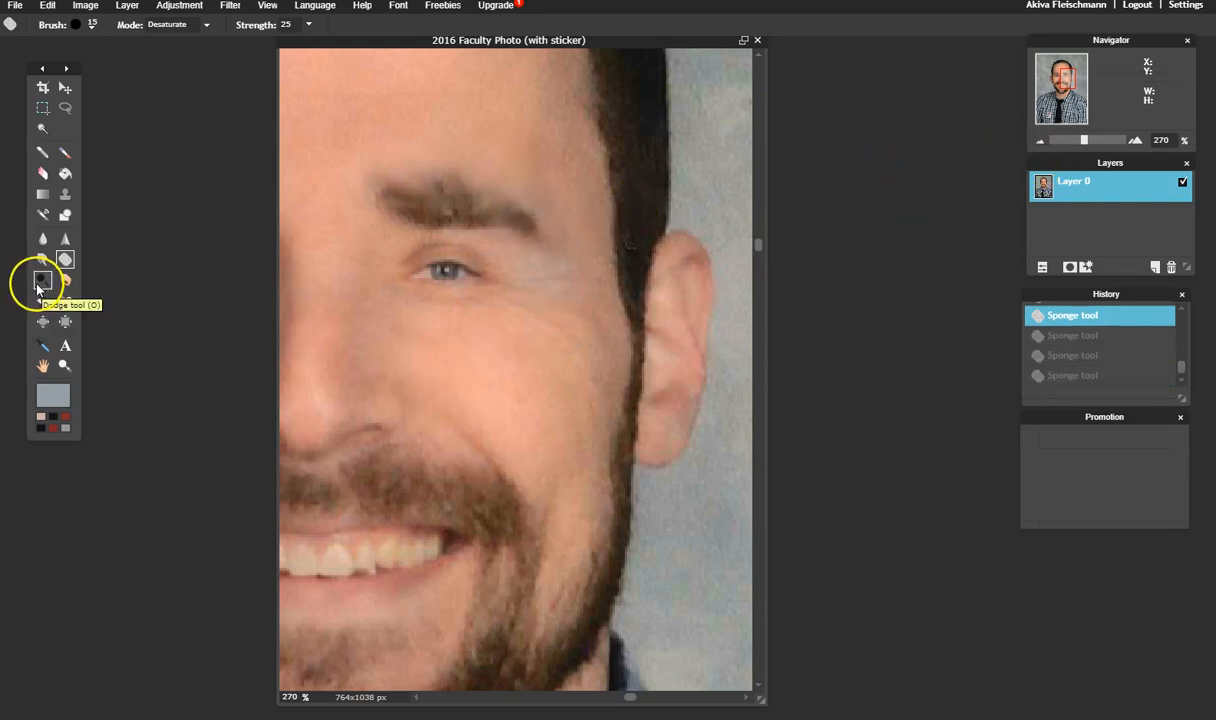
# Step: Lighten the forehead, moustache and mouth corner with the Dodge tool at brush size 50, range Midtones and exposure 50
pyautogui.click(40, 284)
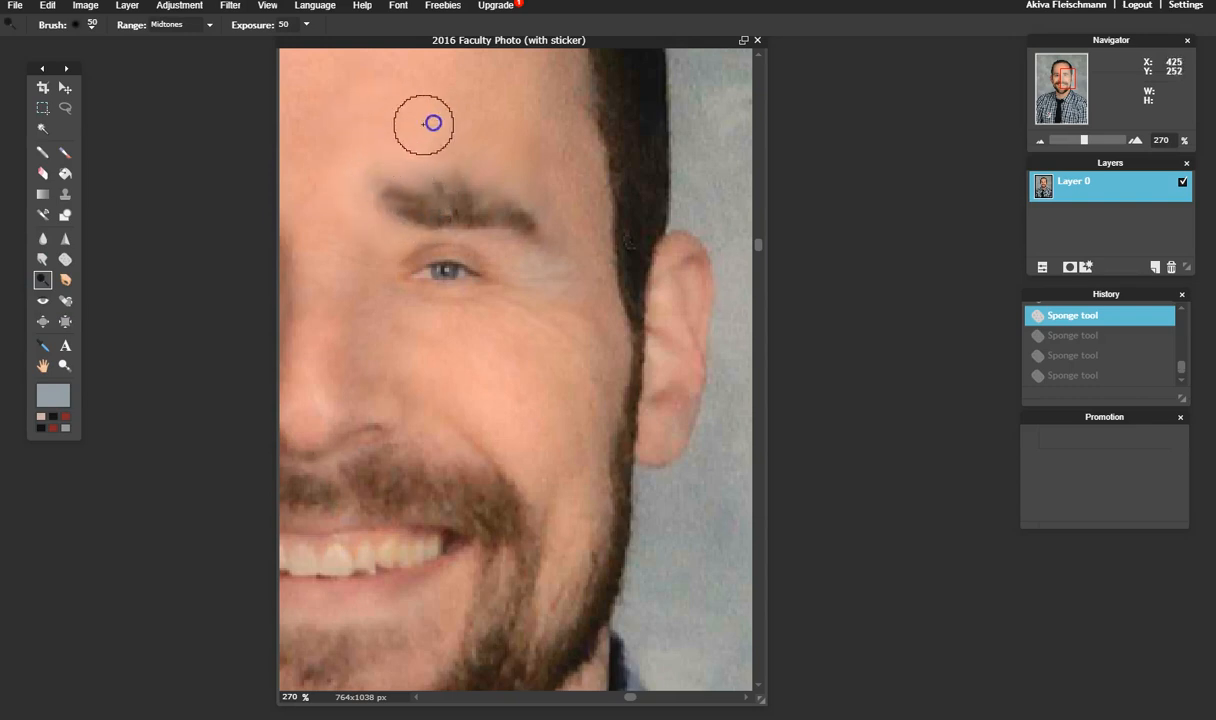
pyautogui.click(370, 517)
pyautogui.moveTo(391, 495)
pyautogui.mouseDown()
pyautogui.moveTo(473, 504)
pyautogui.moveTo(489, 575)
pyautogui.mouseUp()
# Step: Darken the hairline beside the ear and the skin around the smaller eye with the Burn tool
pyautogui.click(66, 281)
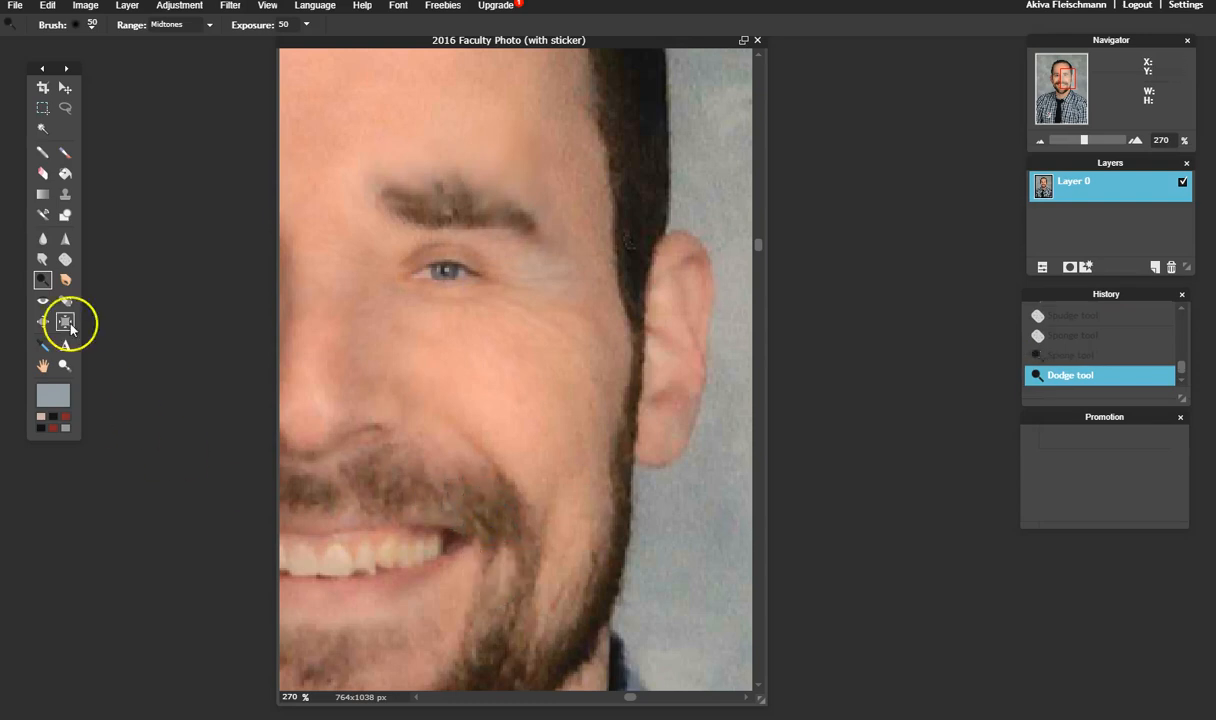
pyautogui.moveTo(638, 250); pyautogui.dragTo(629, 337)
pyautogui.moveTo(406, 262)
pyautogui.mouseDown()
pyautogui.moveTo(613, 361)
pyautogui.moveTo(416, 306)
pyautogui.moveTo(419, 255)
pyautogui.moveTo(472, 270)
pyautogui.moveTo(464, 287)
pyautogui.moveTo(410, 272)
pyautogui.moveTo(437, 251)
pyautogui.mouseUp()
# Step: Inspect the retouched face as a whole at 130% zoom
pyautogui.press('z')
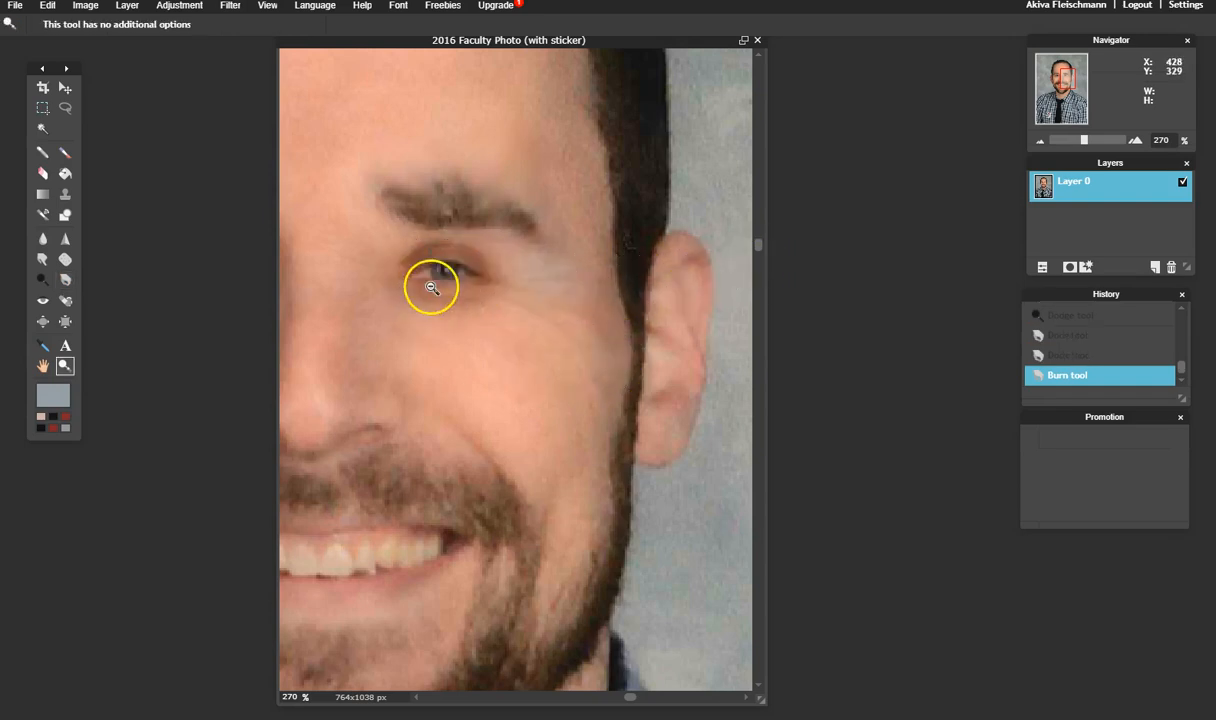
pyautogui.keyDown('shift'); pyautogui.click(431, 287); pyautogui.keyUp('shift')
pyautogui.keyDown('shift'); pyautogui.click(432, 285); pyautogui.keyUp('shift')
pyautogui.keyDown('shift'); pyautogui.click(434, 284); pyautogui.keyUp('shift')
pyautogui.keyDown('shift'); pyautogui.click(434, 285); pyautogui.keyUp('shift')
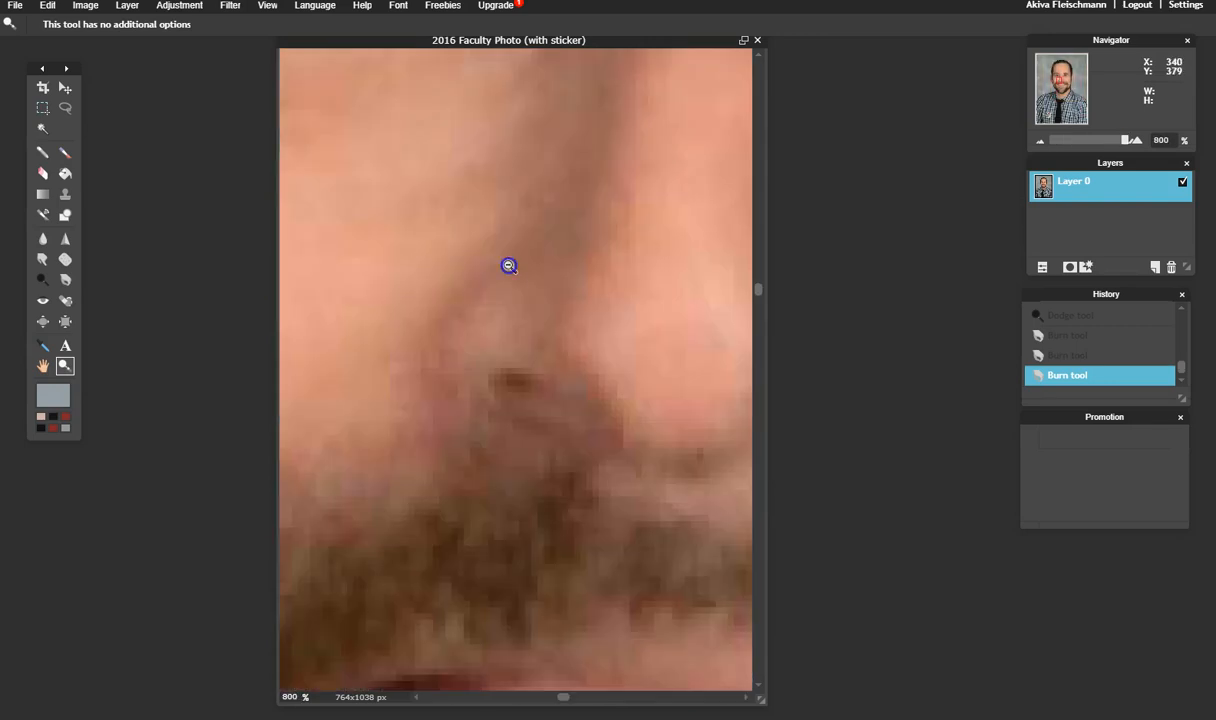
pyautogui.click(1040, 140)
pyautogui.moveTo(1112, 142); pyautogui.dragTo(1080, 147)
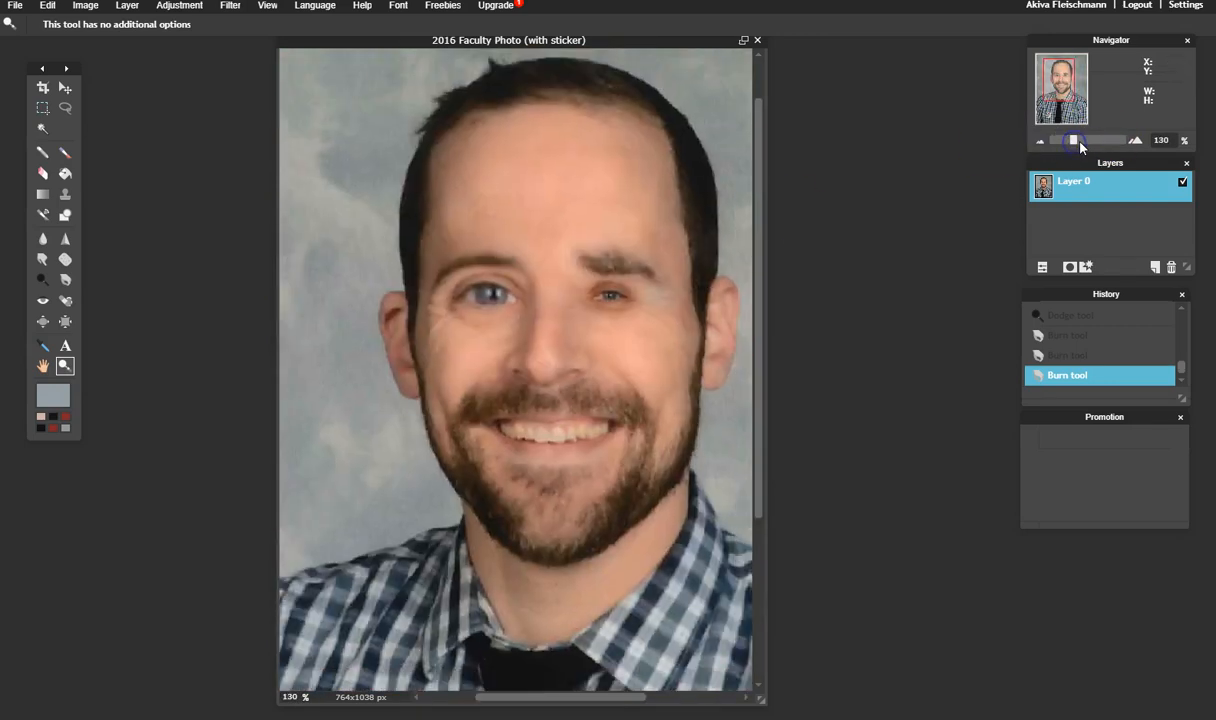
pyautogui.press('space')
pyautogui.moveTo(410, 239); pyautogui.dragTo(367, 262)
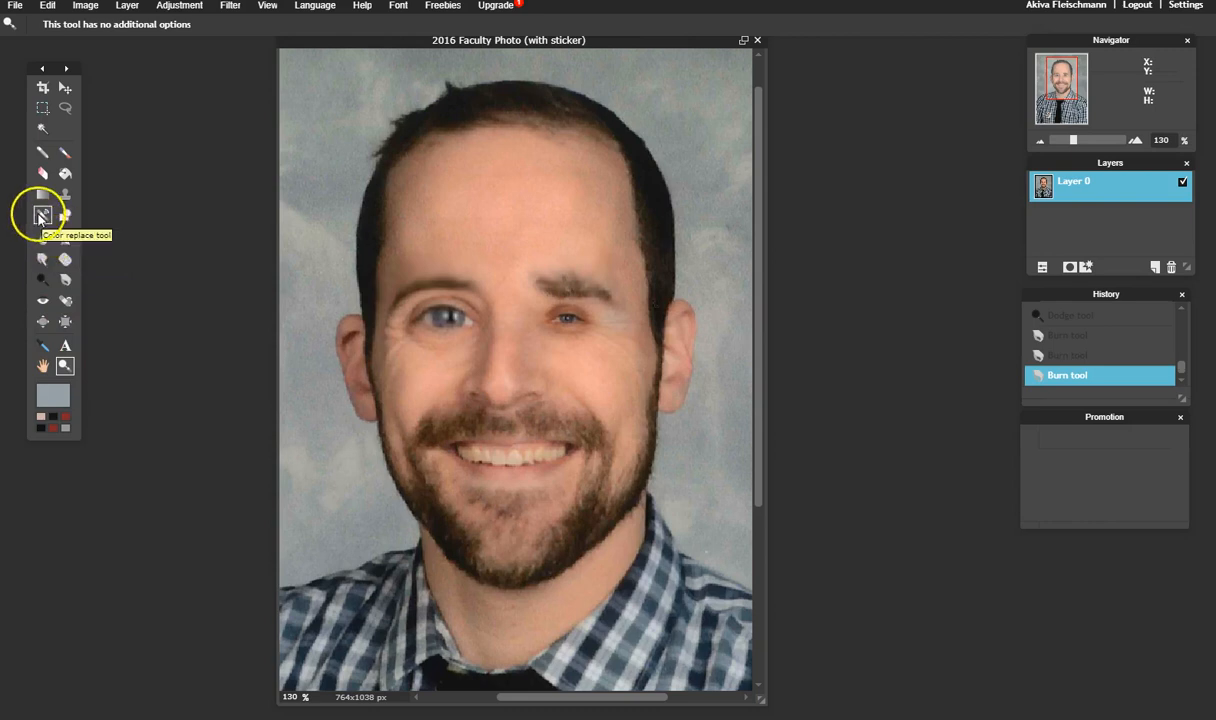
# Step: Try recoloring the forehead and nose with the sampled grey-blue using the Color replace tool, brush size 50 and tolerance 42, and undo it
pyautogui.click(41, 216)
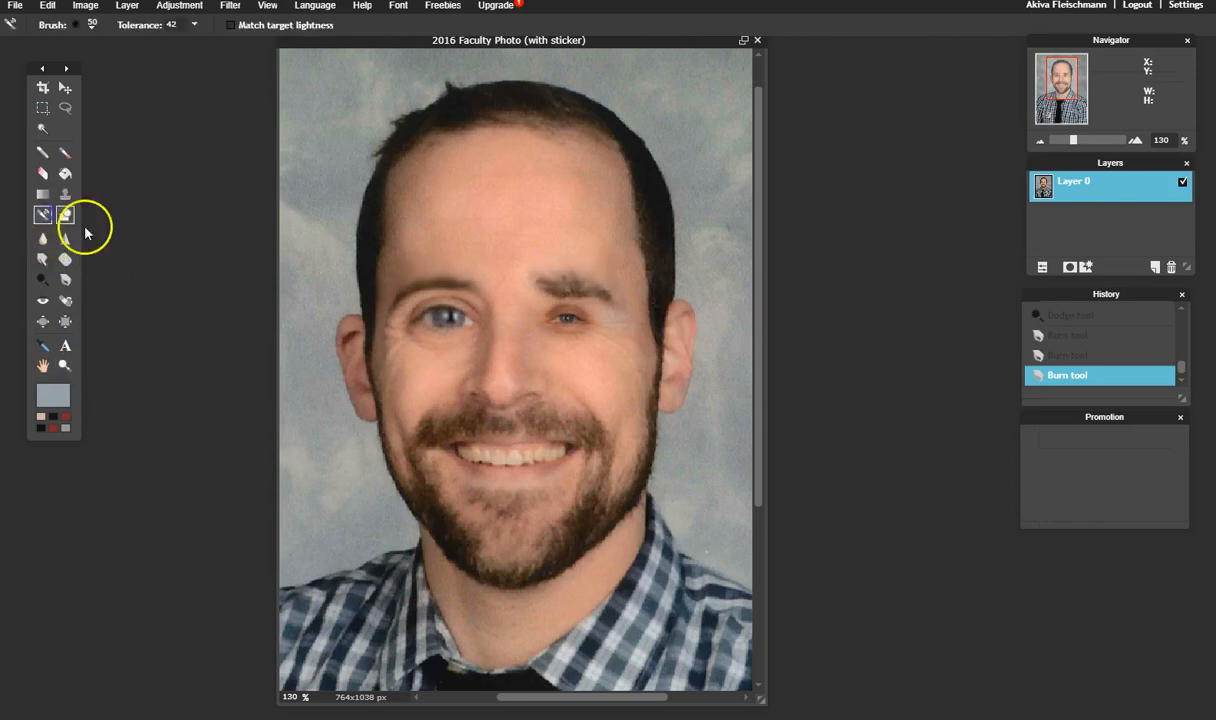
pyautogui.moveTo(464, 198); pyautogui.dragTo(465, 216)
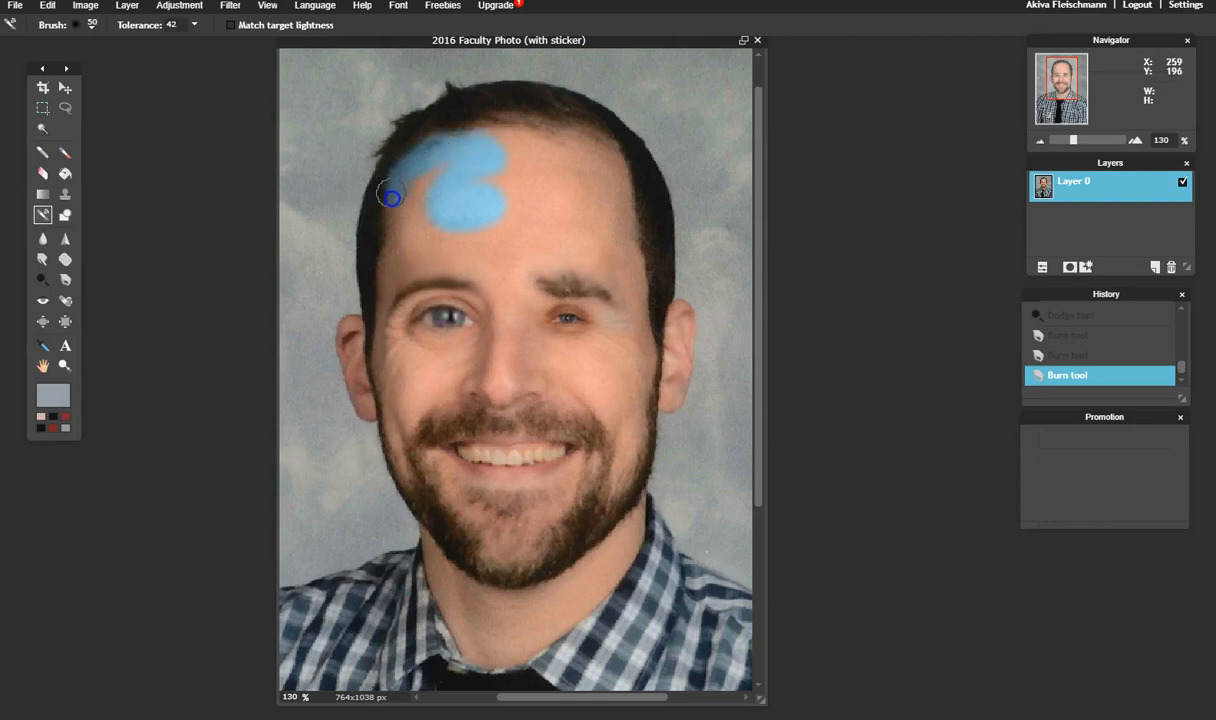
pyautogui.moveTo(419, 186); pyautogui.dragTo(420, 203)
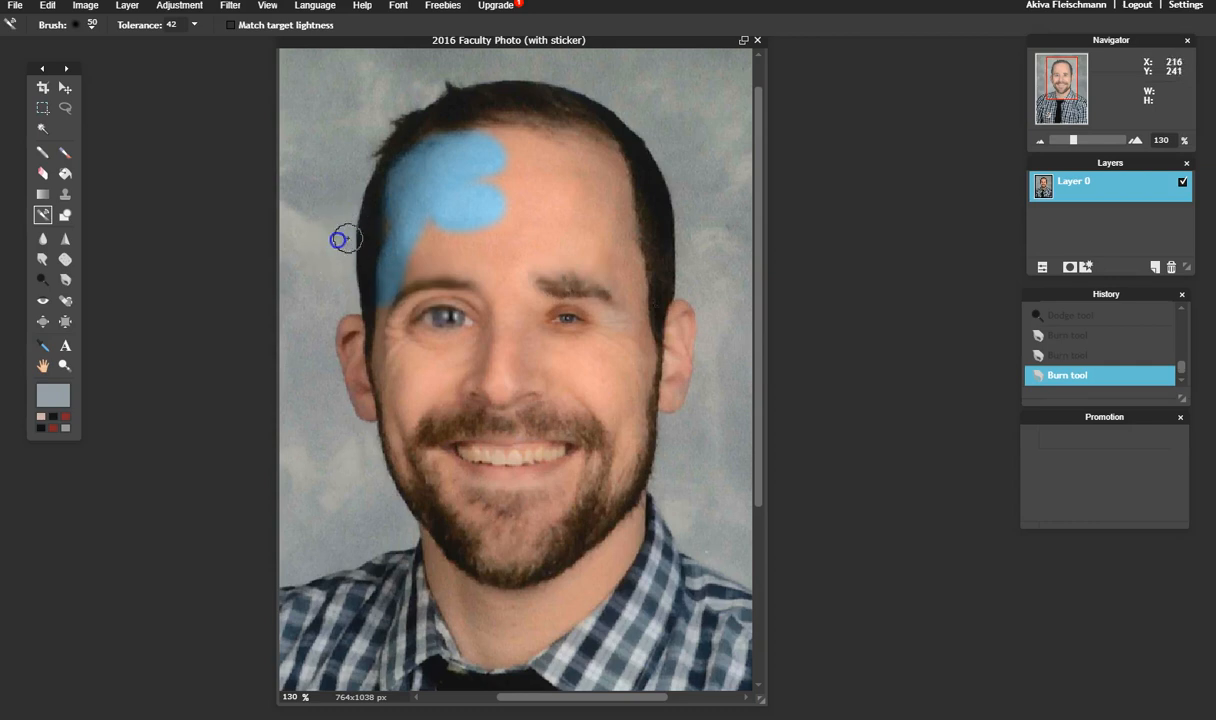
pyautogui.moveTo(428, 233)
pyautogui.mouseDown()
pyautogui.moveTo(468, 229)
pyautogui.moveTo(469, 250)
pyautogui.moveTo(408, 265)
pyautogui.moveTo(488, 276)
pyautogui.moveTo(495, 204)
pyautogui.moveTo(532, 197)
pyautogui.moveTo(527, 243)
pyautogui.moveTo(500, 178)
pyautogui.mouseUp()
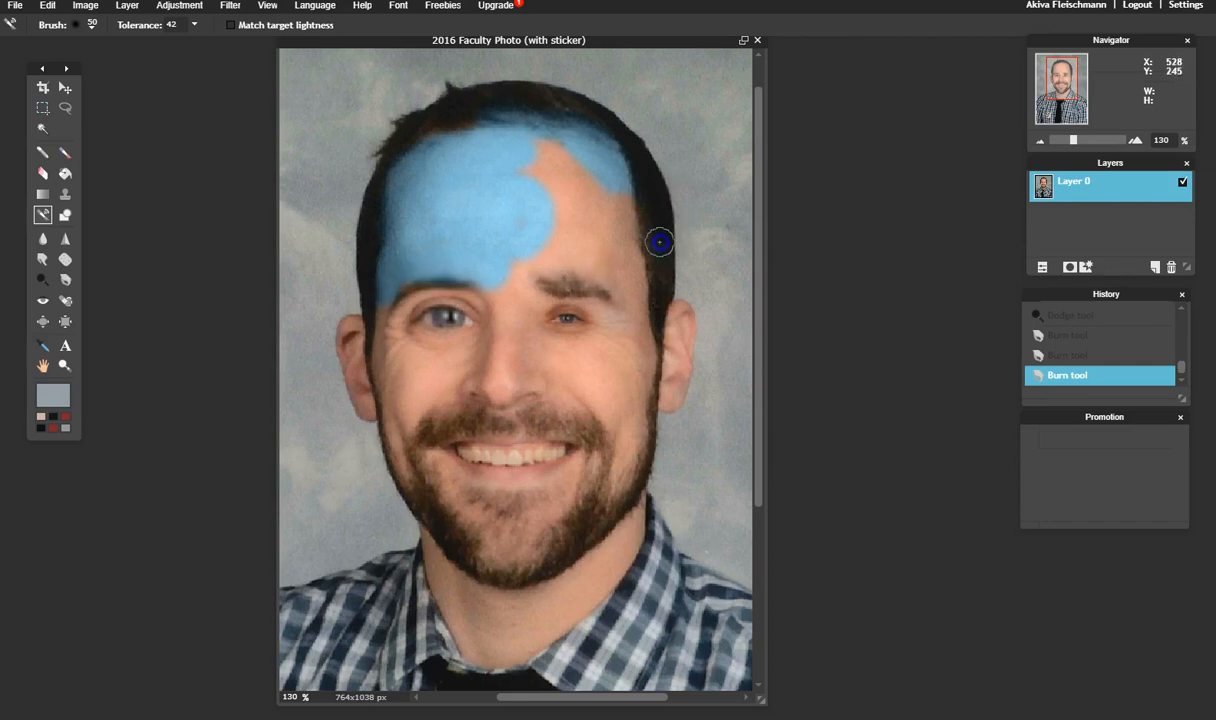
pyautogui.moveTo(611, 189)
pyautogui.mouseDown()
pyautogui.moveTo(576, 205)
pyautogui.moveTo(596, 213)
pyautogui.moveTo(610, 263)
pyautogui.moveTo(538, 164)
pyautogui.moveTo(566, 160)
pyautogui.moveTo(535, 262)
pyautogui.moveTo(497, 292)
pyautogui.moveTo(509, 352)
pyautogui.moveTo(486, 378)
pyautogui.mouseUp()
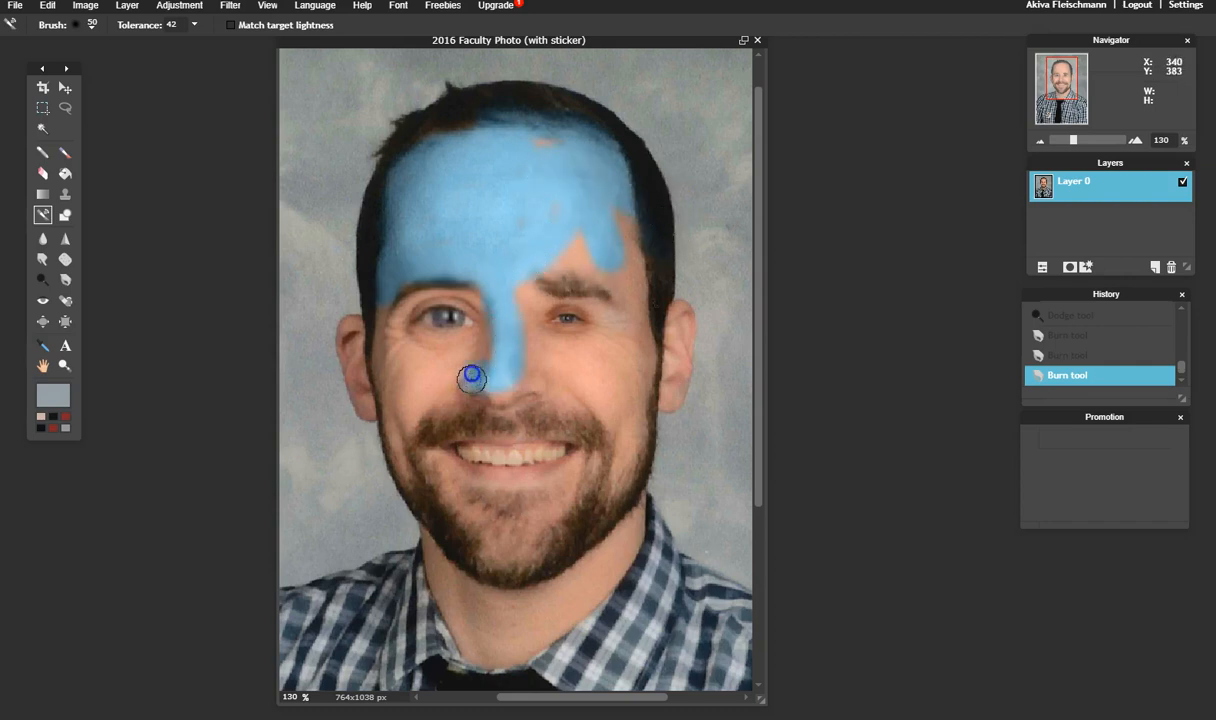
pyautogui.hotkey('ctrl', 'z')
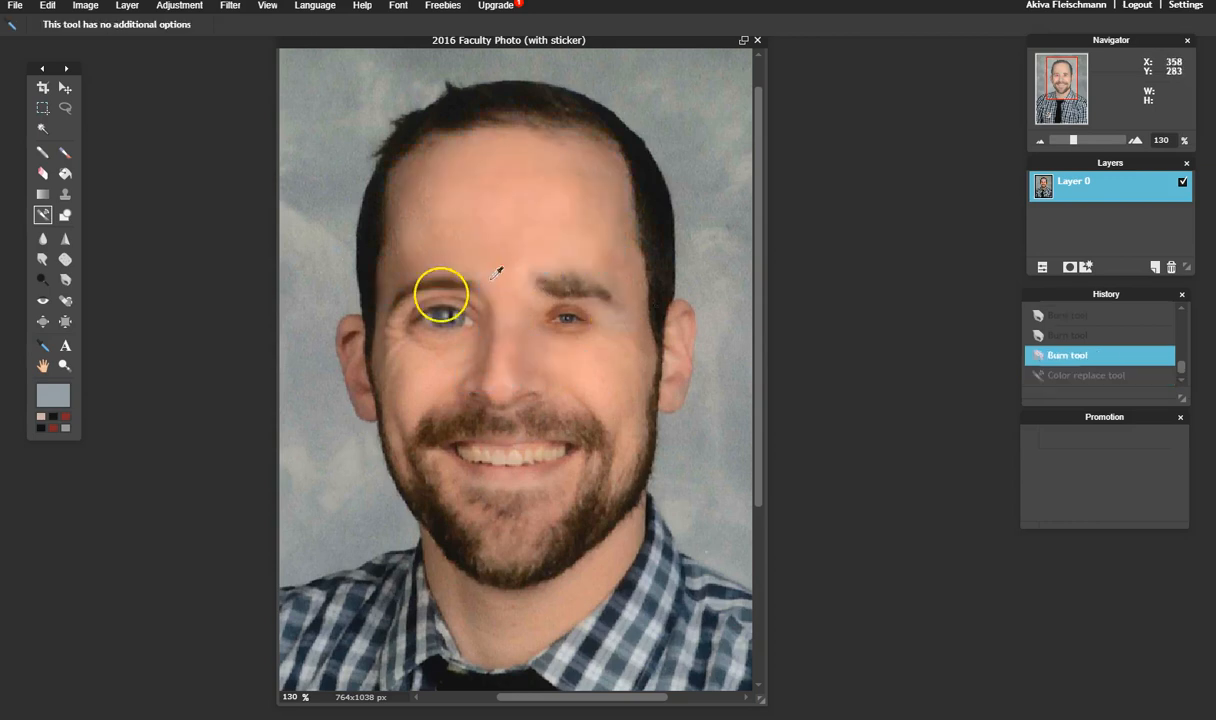